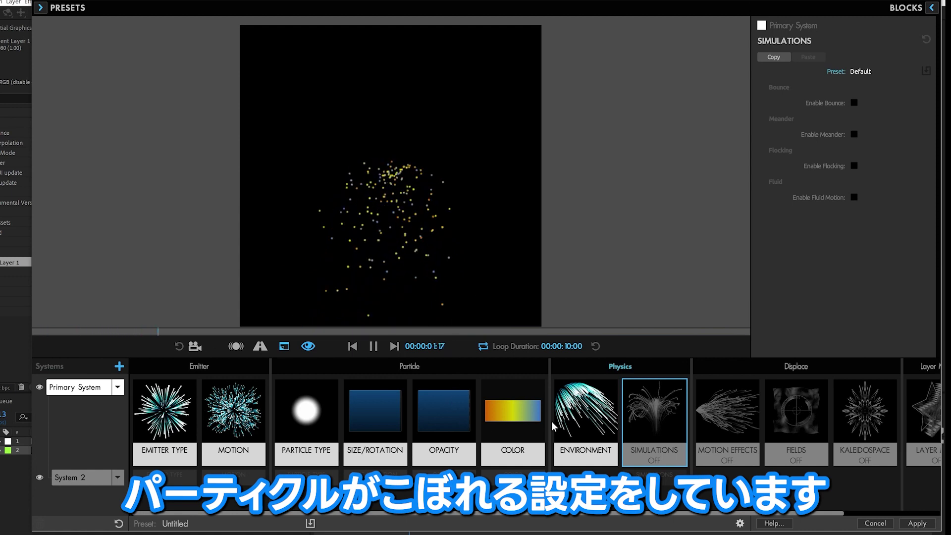
- Enable Bounce and Enable Ground Plane in the particle Simulation settings
left_click(572, 421)
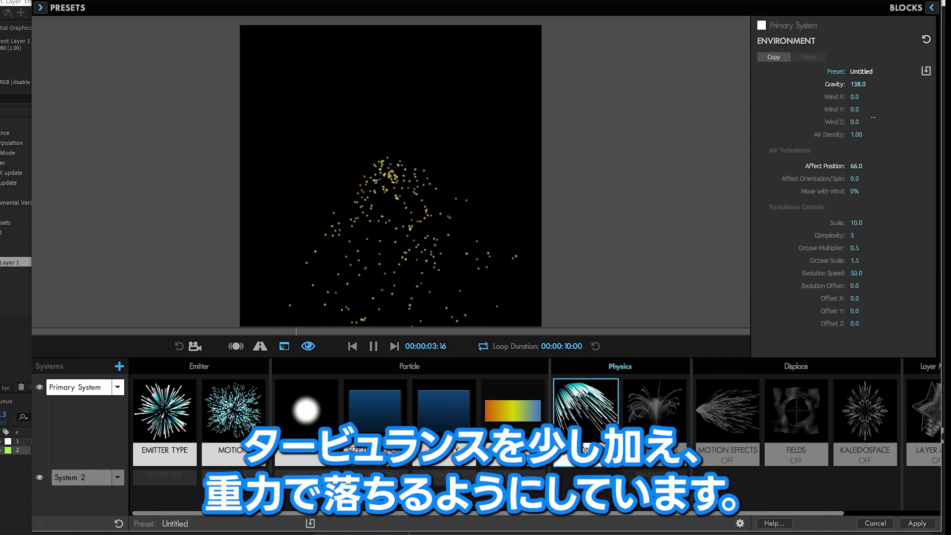
left_click(670, 424)
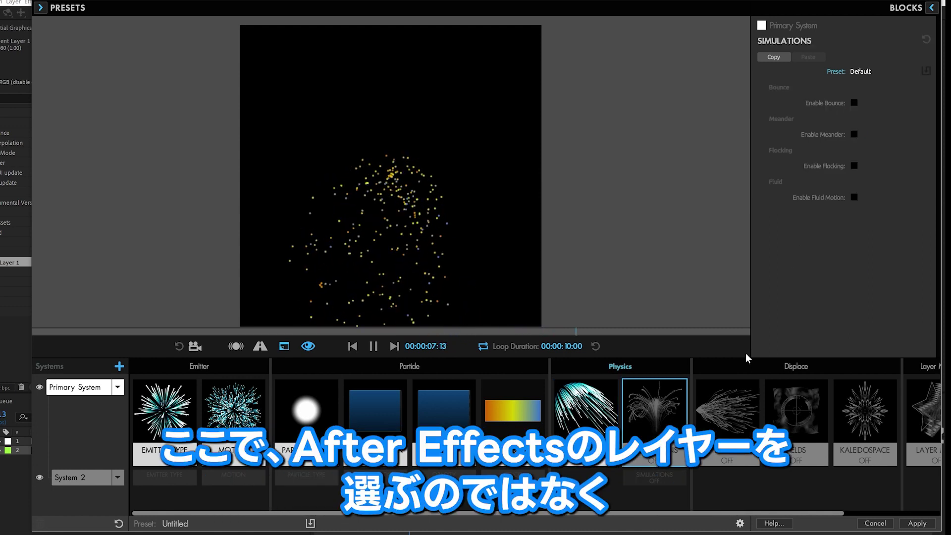
left_click(855, 103)
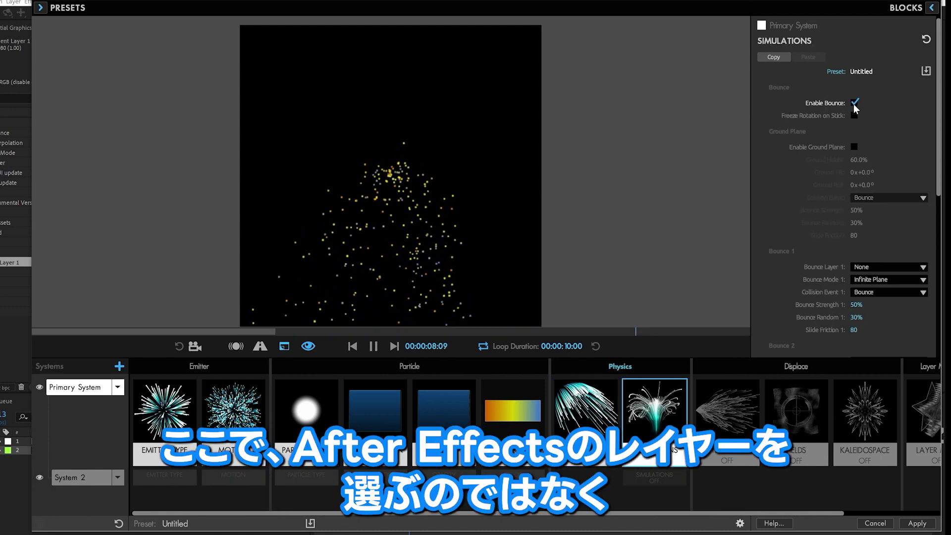
left_click(854, 147)
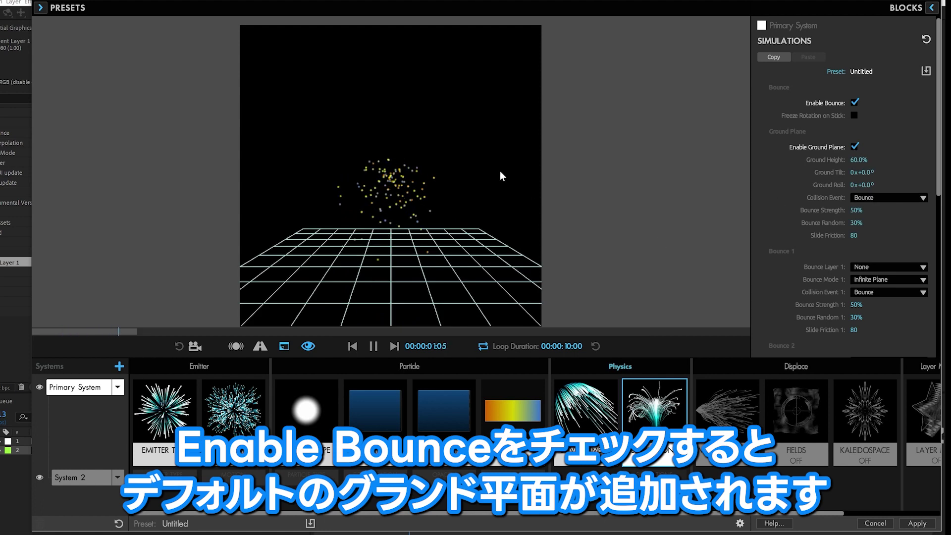
- Try different ground plane heights, then reset ground height, tilt and roll to defaults
left_click_drag(859, 160, 850, 185)
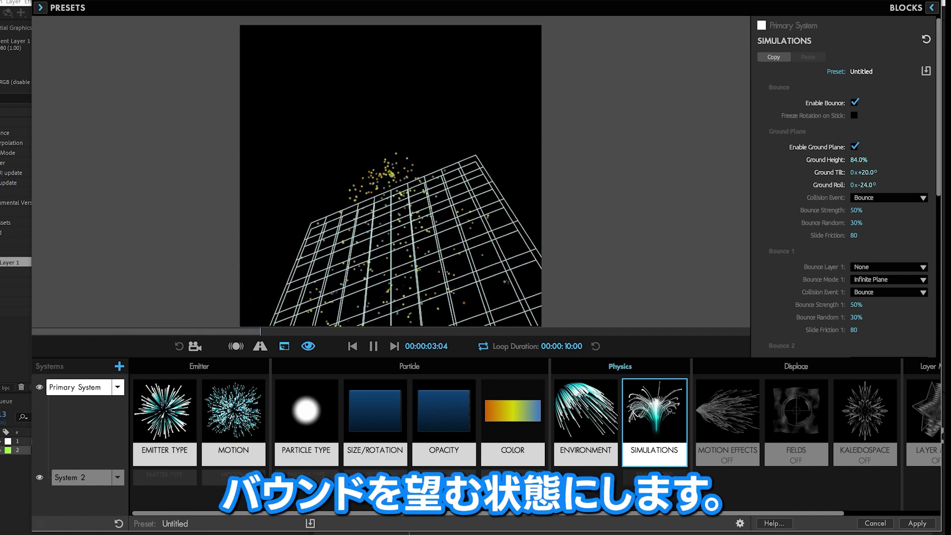
left_click_drag(860, 160, 858, 159)
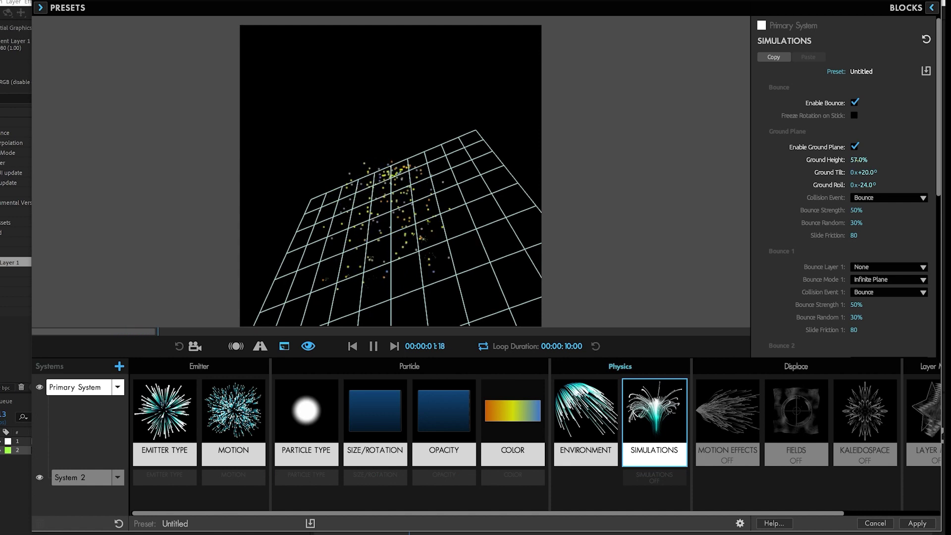
left_click(831, 159)
left_click(831, 171)
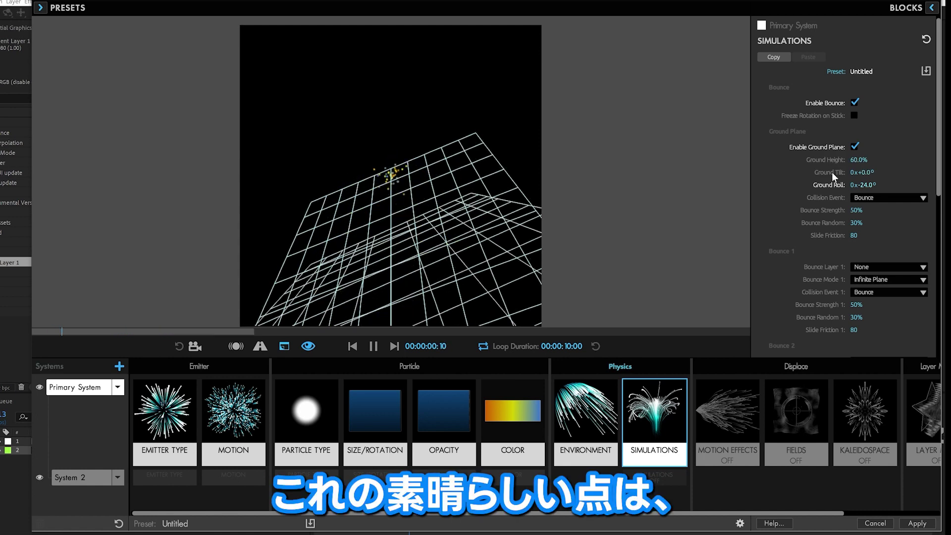
left_click(831, 182)
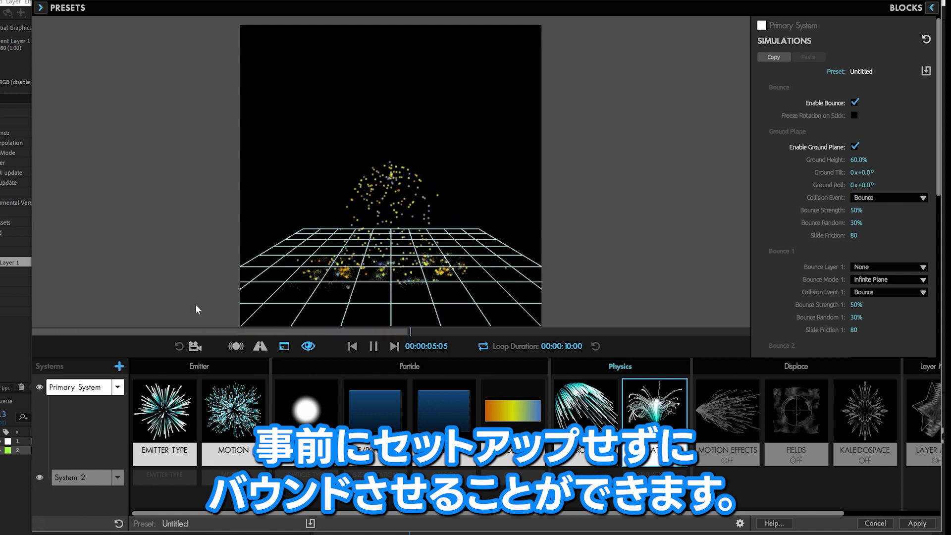
left_click(42, 10)
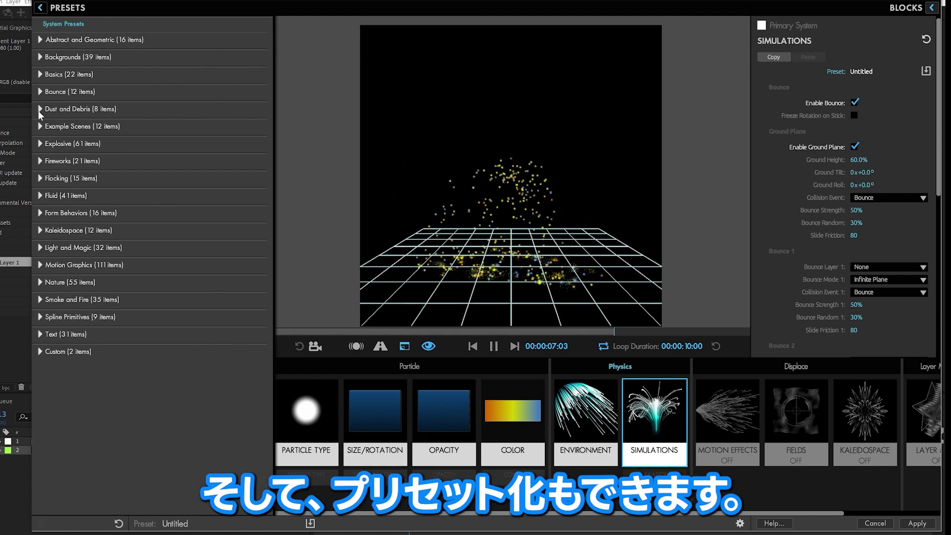
left_click(38, 91)
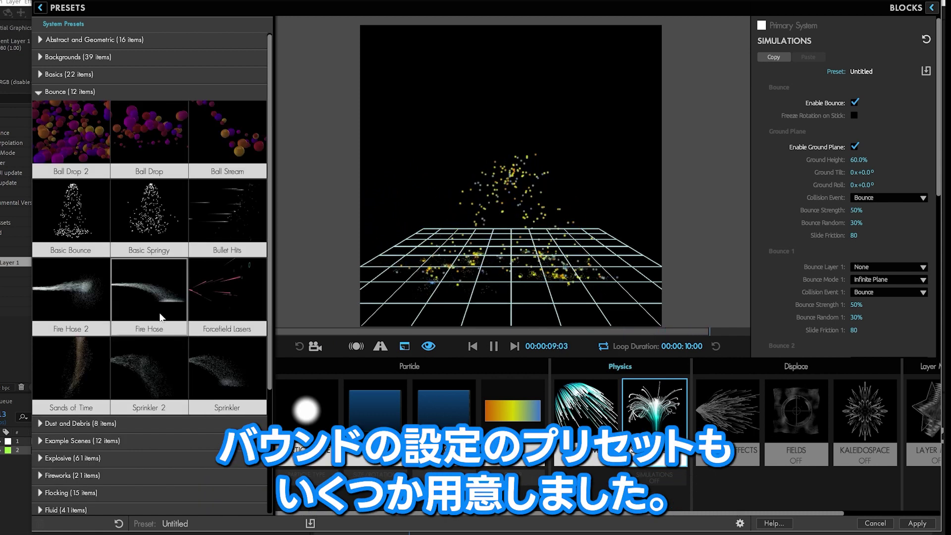
left_click(38, 92)
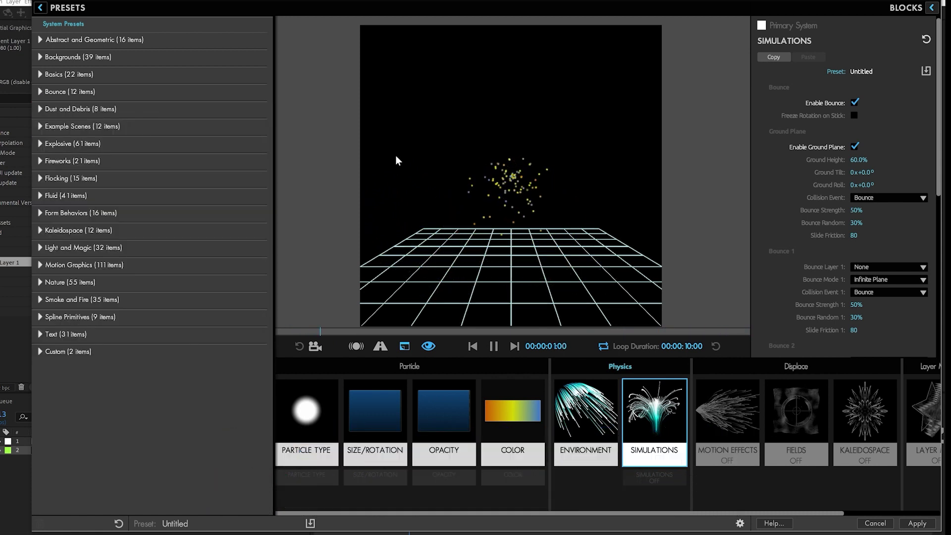
left_click(40, 8)
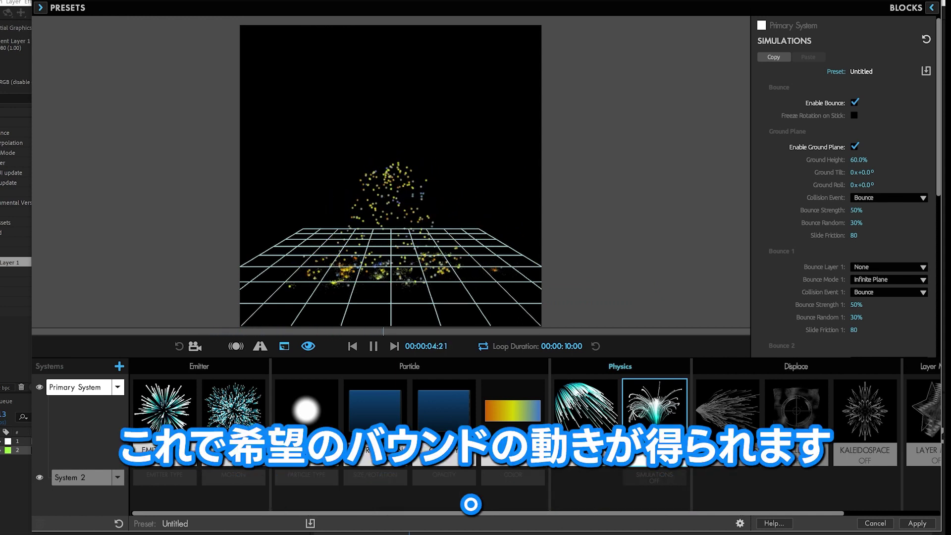
scroll(798, 278, "down", 2)
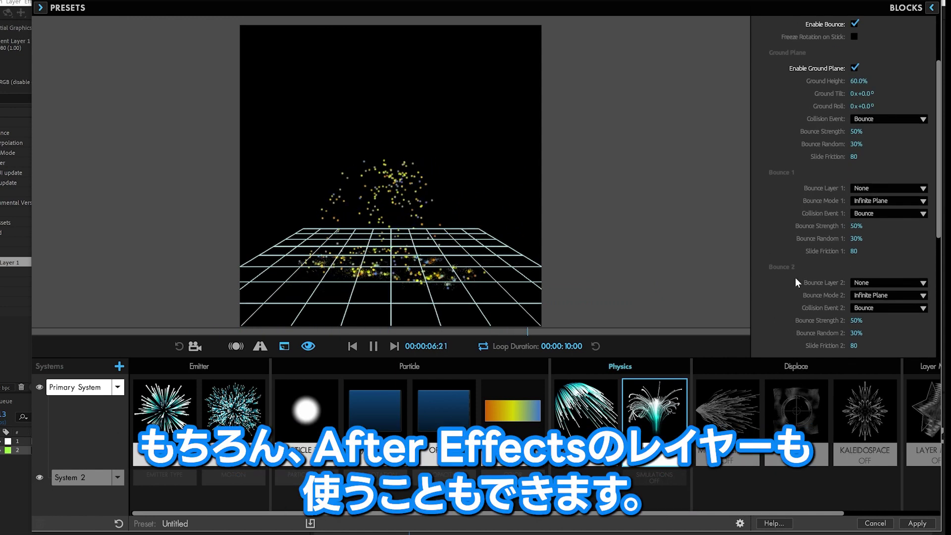
scroll(798, 275, "down", 2)
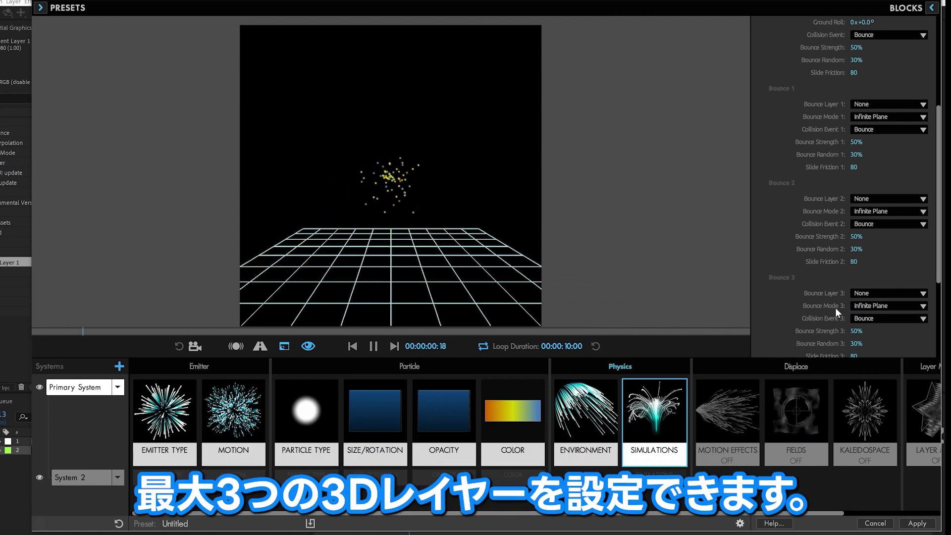
left_click(871, 119)
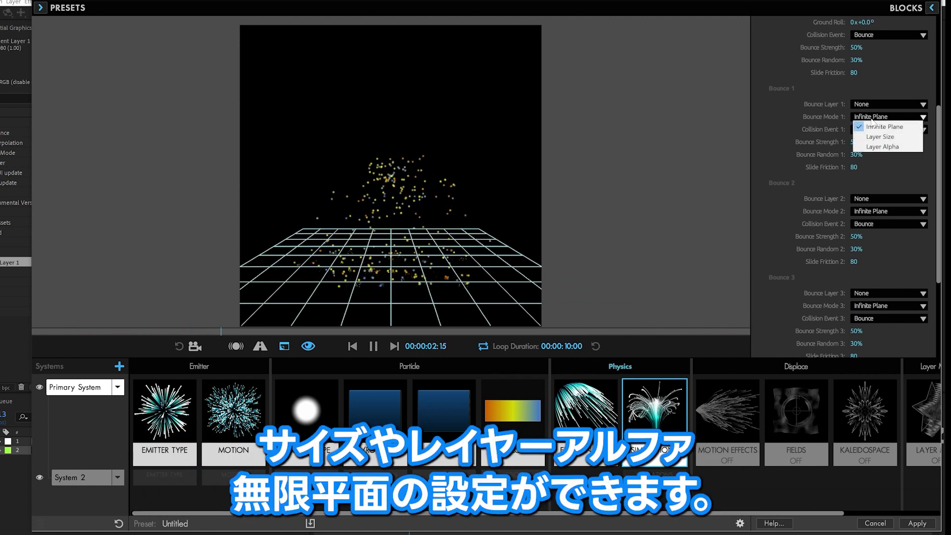
left_click(872, 126)
left_click(767, 126)
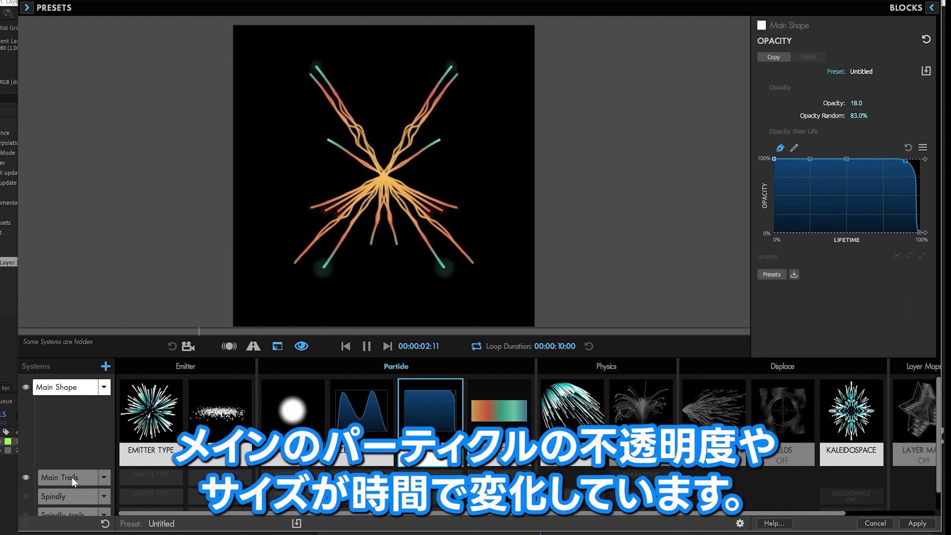
- Select the Main Trails child system in the Systems list
left_click(65, 476)
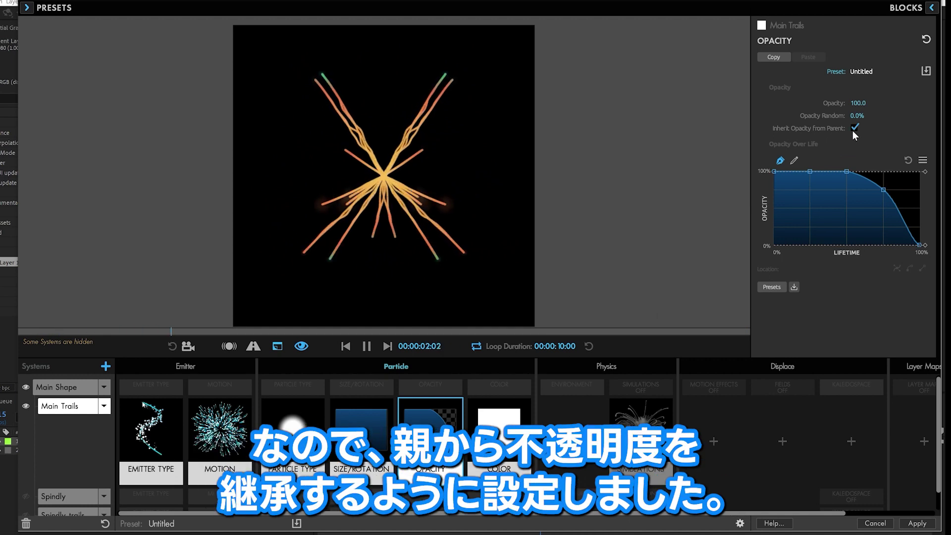
- Make Main Trails inherit opacity and size from its parent, then select Main Shape
left_click(853, 129)
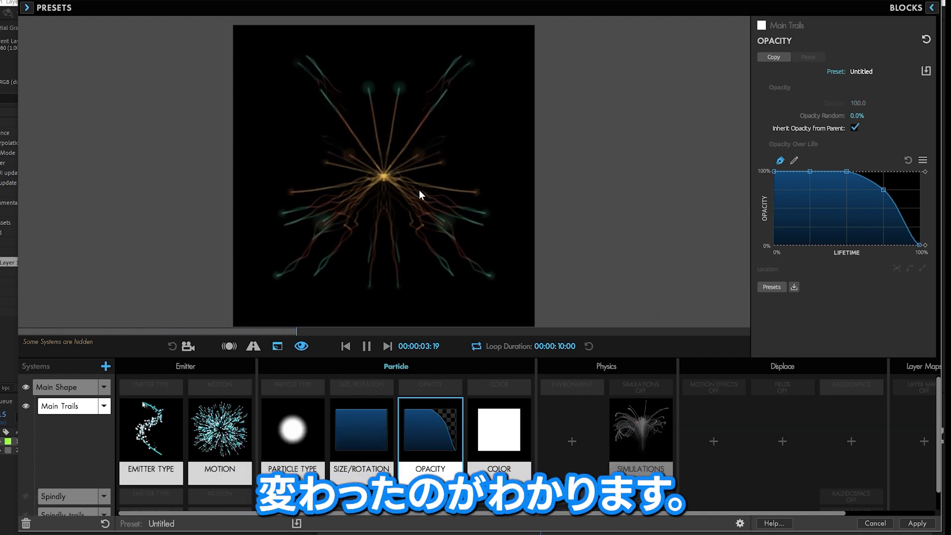
left_click(370, 432)
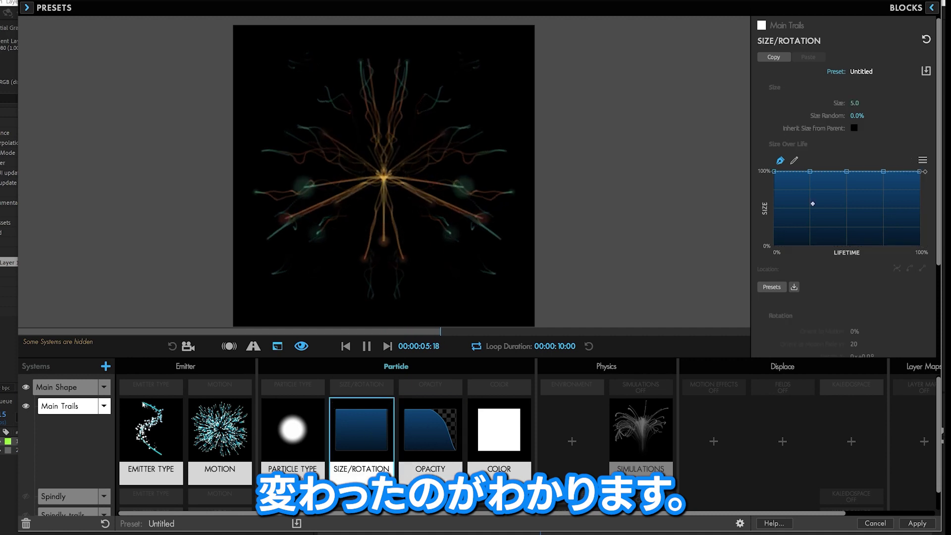
left_click(854, 128)
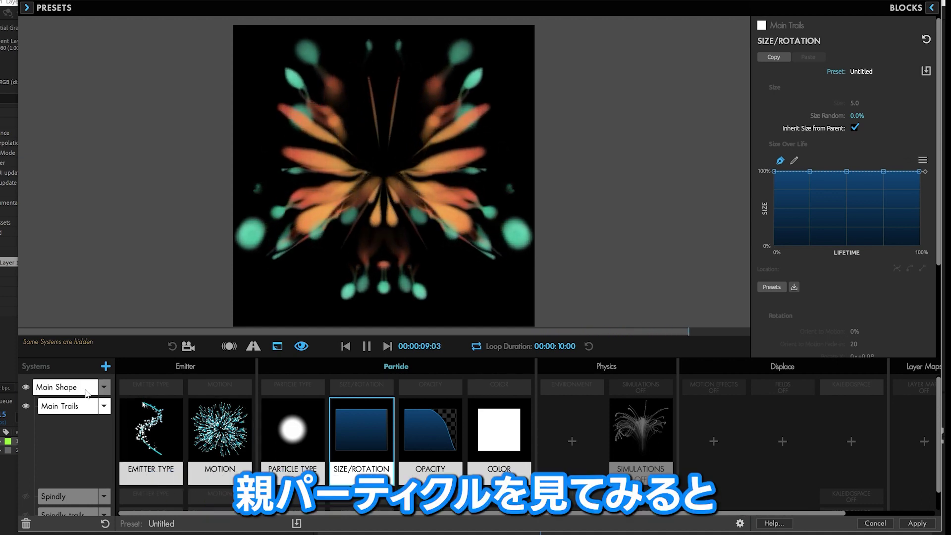
left_click(386, 385)
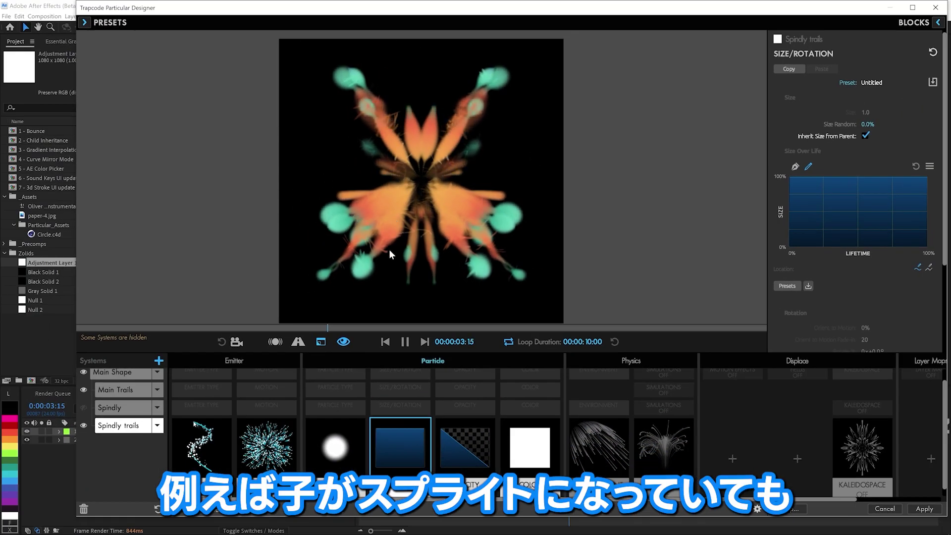
- Review the Spindly trails particle type, the opacity-over-life curve and the Main Trails size settings
left_click(336, 446)
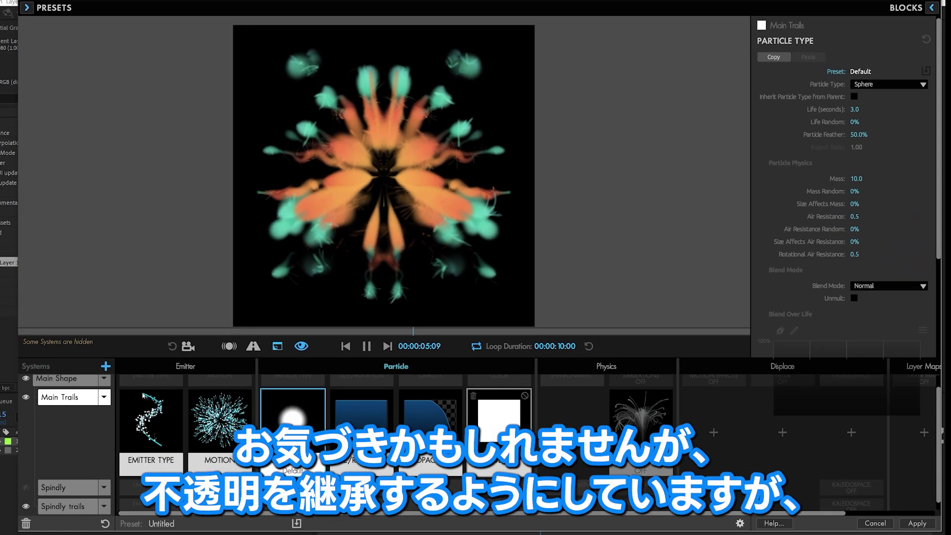
left_click(430, 419)
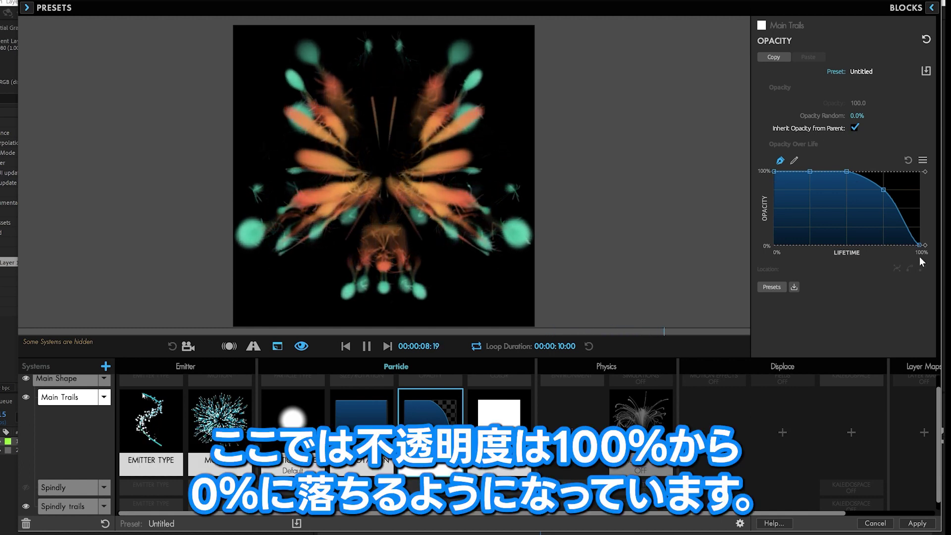
left_click(362, 416)
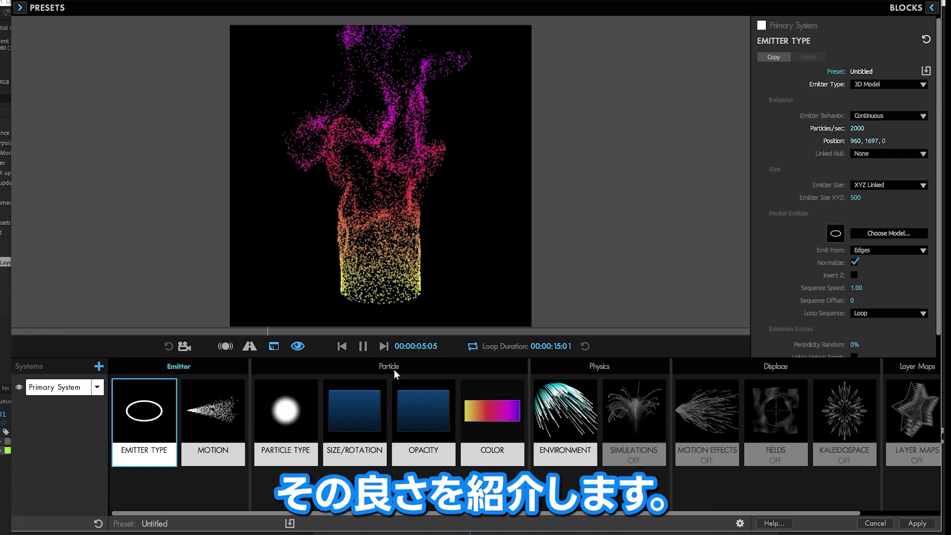
- Pause the preview at 00:00:06:01, review wind and turbulence, and show the Color settings
left_click(363, 347)
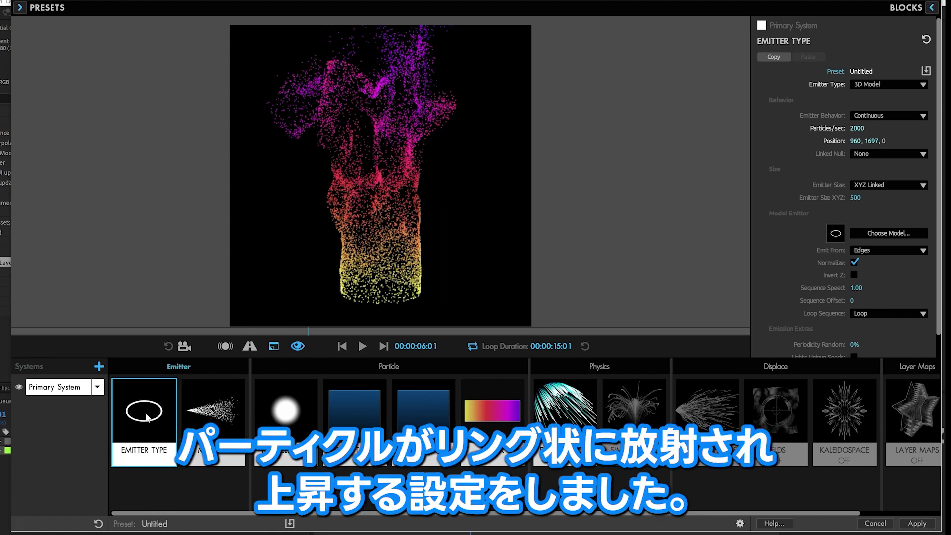
left_click(565, 426)
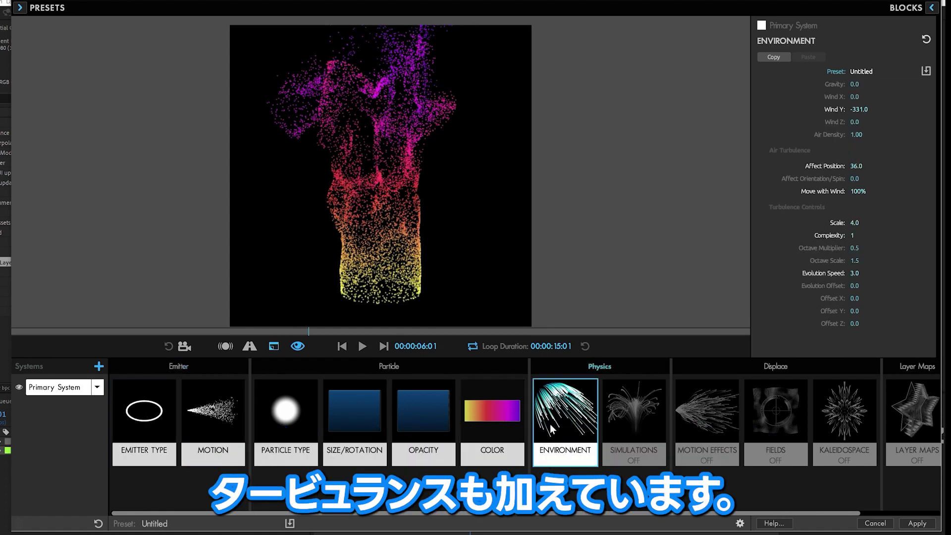
left_click(503, 425)
- Compare RGB, HCL and LAB interpolation on the yellow-to-purple particle gradient
left_click(880, 163)
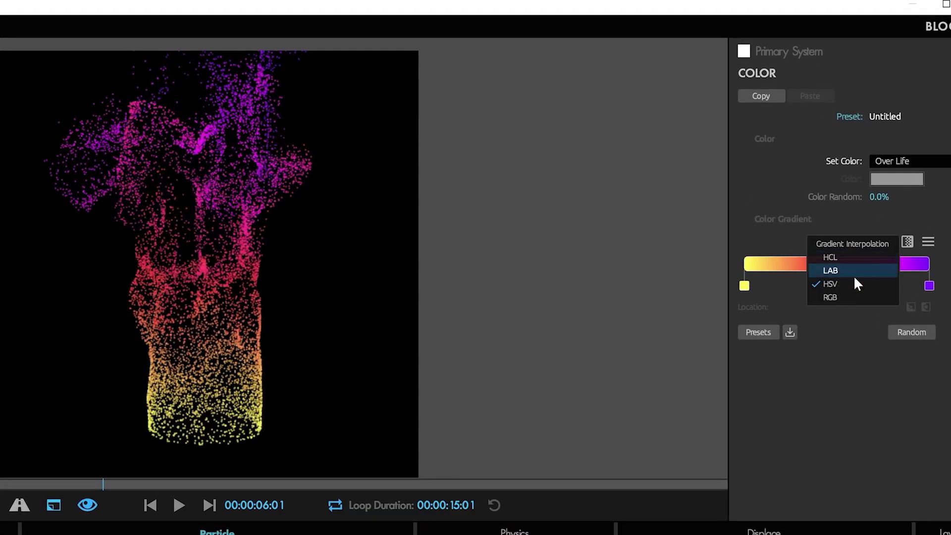
left_click(843, 296)
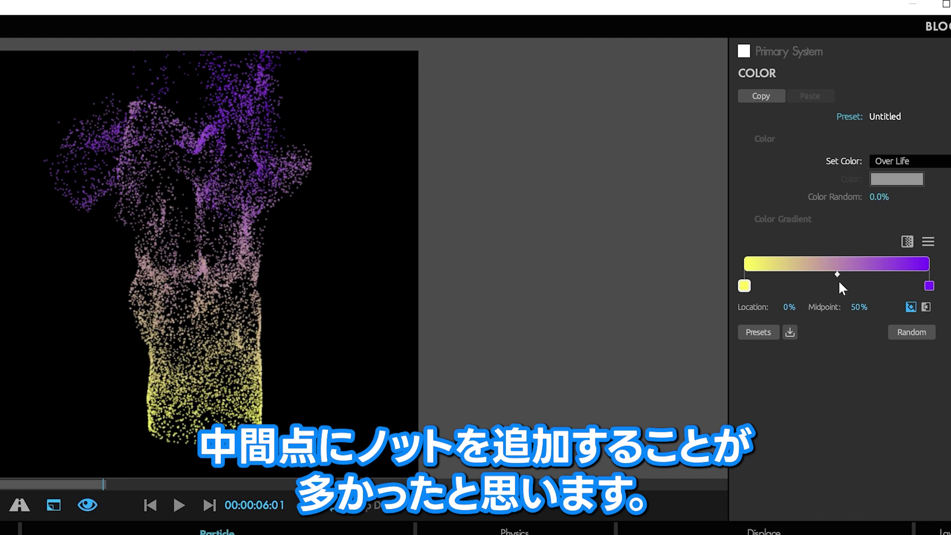
left_click(909, 244)
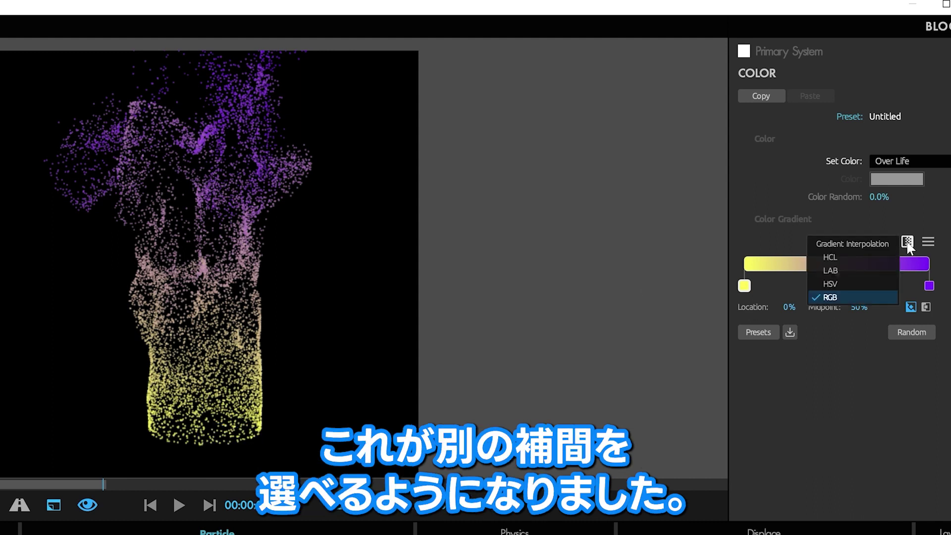
left_click(869, 257)
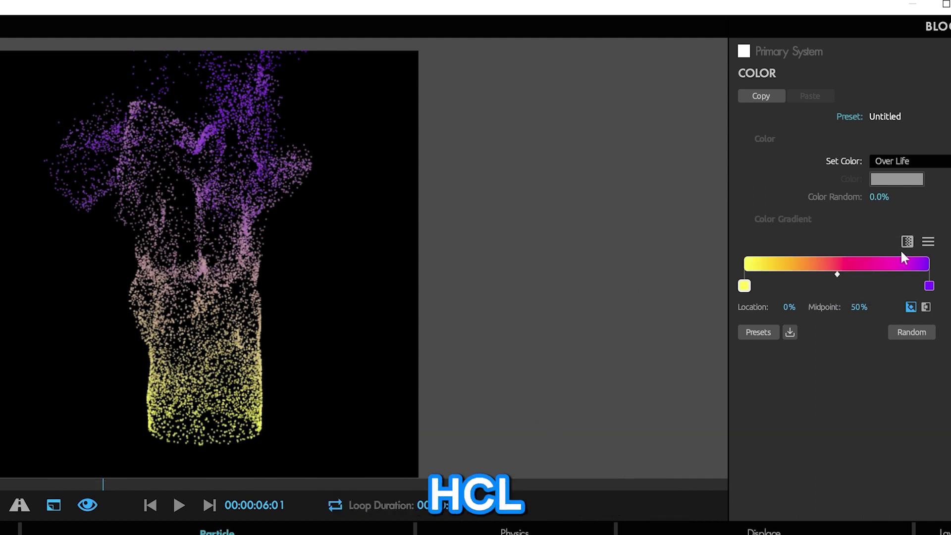
left_click(905, 242)
left_click(858, 271)
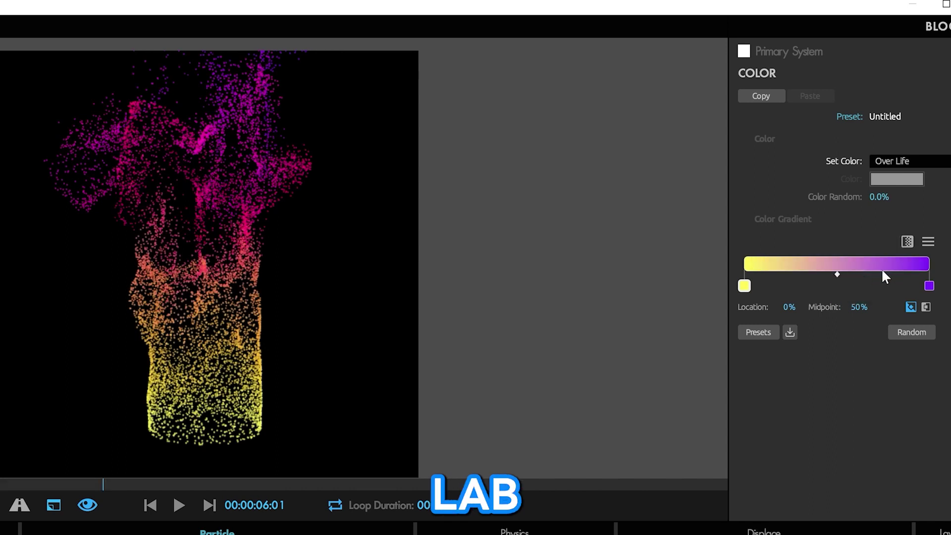
left_click(907, 241)
left_click(857, 293)
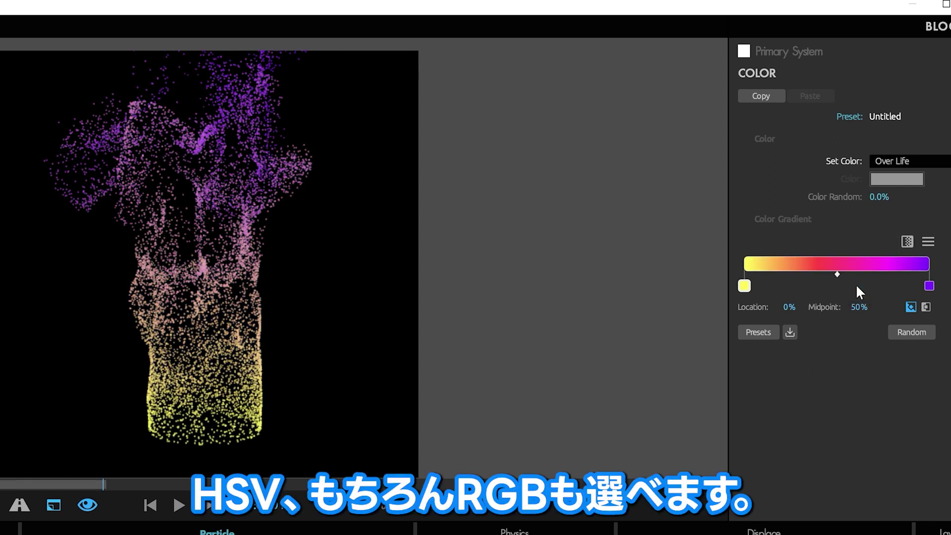
- Switch the gradient between RGB and HSV interpolation, finishing on HSV
left_click(907, 244)
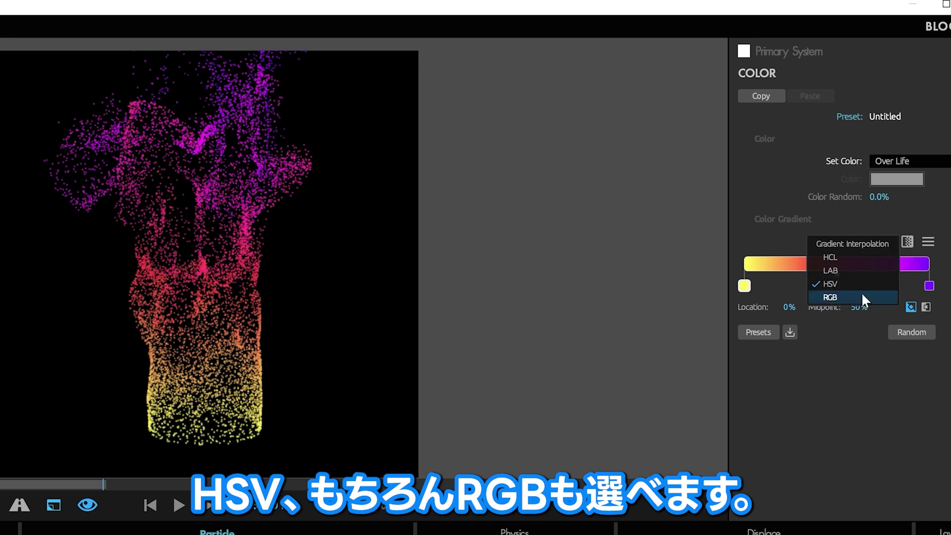
left_click(852, 299)
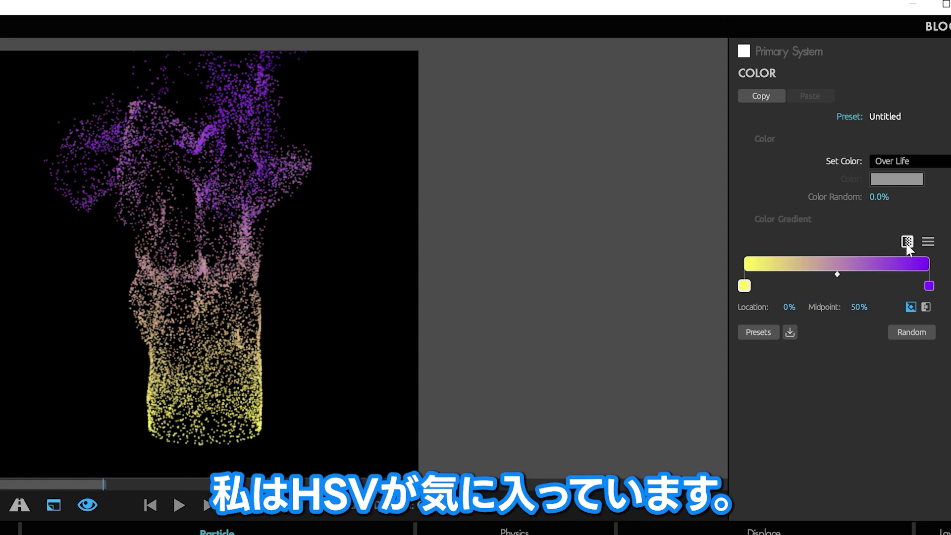
left_click(907, 245)
left_click(861, 281)
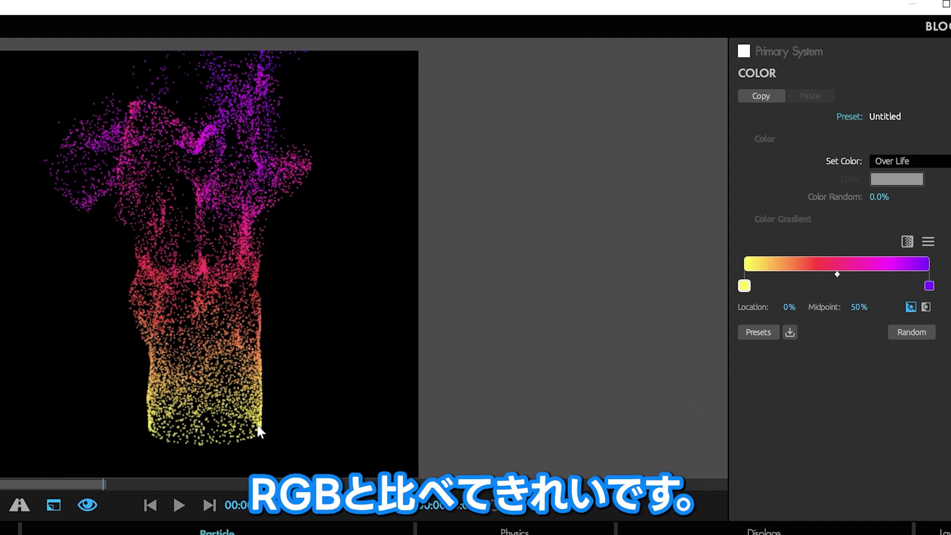
left_click(907, 243)
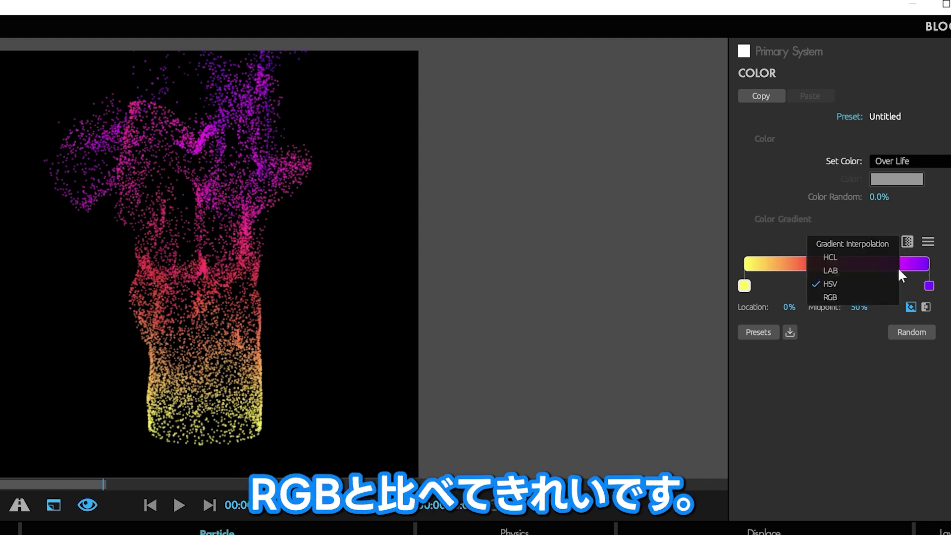
left_click(867, 292)
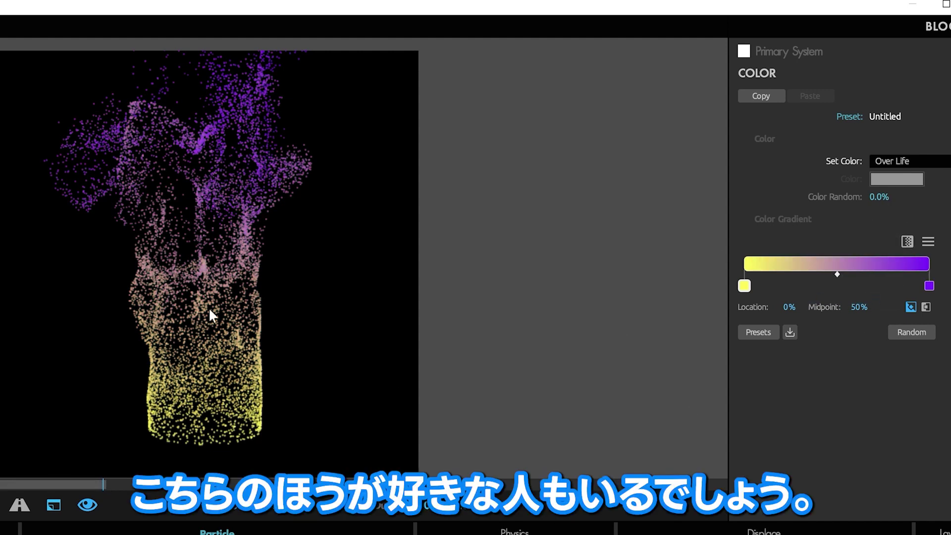
left_click(906, 243)
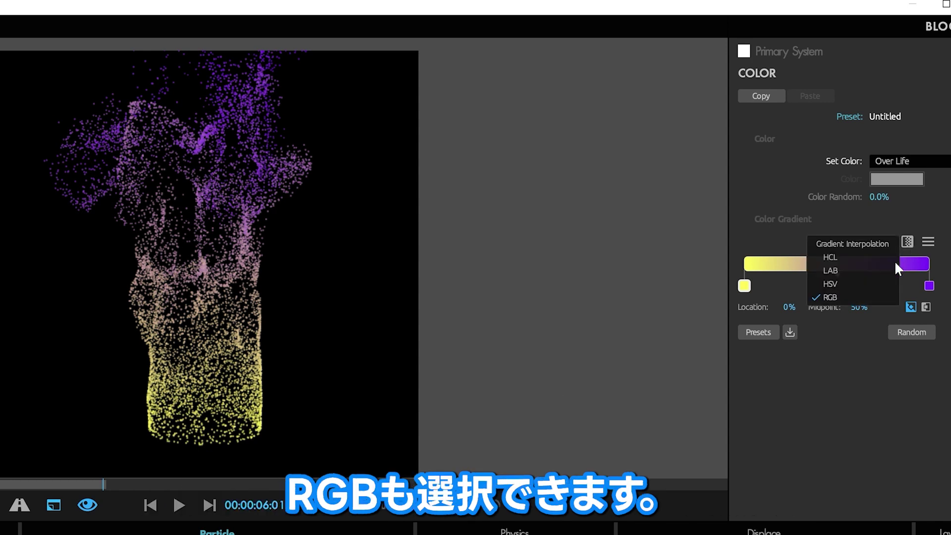
left_click(862, 285)
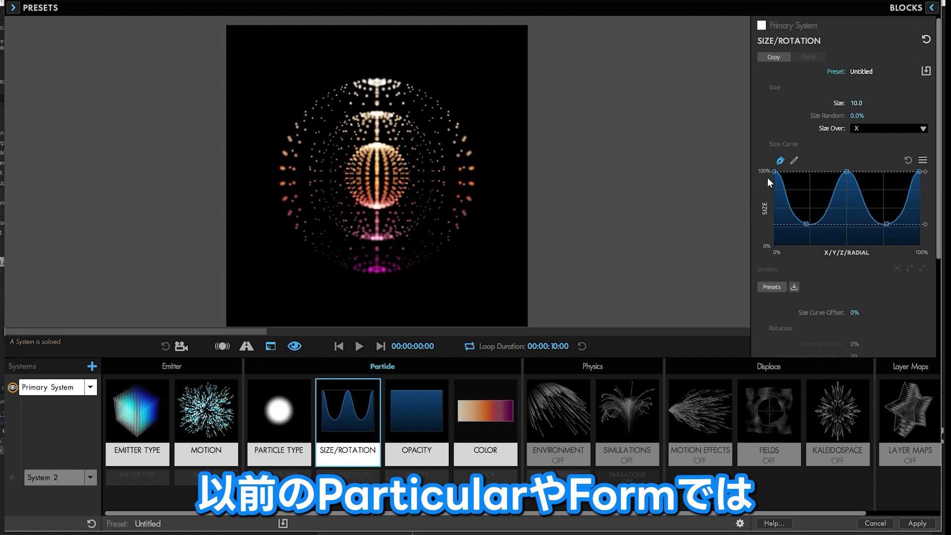
- Reshape the size curve: first point to 52%, middle peak to about 86%
mouse_move(774, 172)
left_mouse_down()
mouse_move(764, 207)
mouse_move(808, 188)
mouse_move(805, 227)
mouse_move(775, 171)
left_mouse_up()
left_click_drag(804, 227, 809, 226)
left_click(885, 224)
left_click_drag(885, 224, 862, 240)
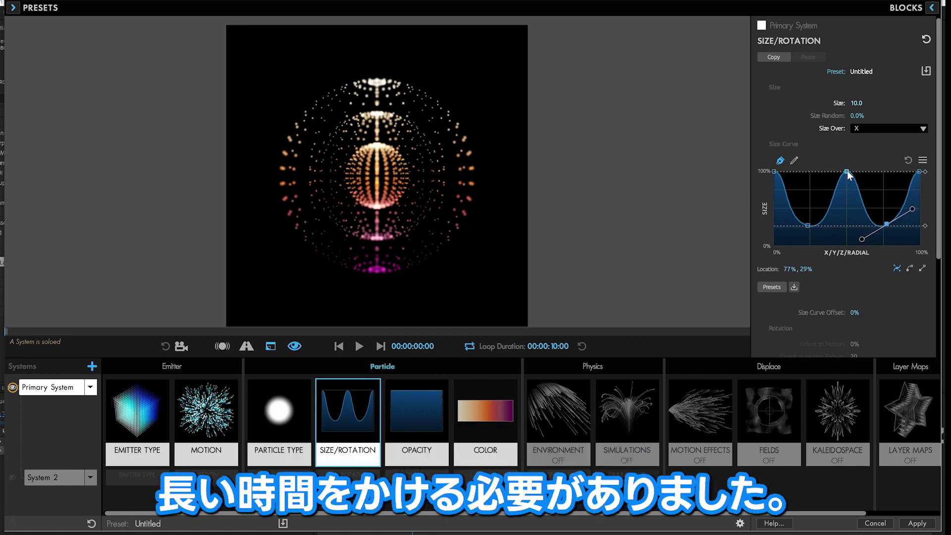
mouse_move(847, 171)
left_mouse_down()
mouse_move(834, 189)
mouse_move(849, 184)
mouse_move(846, 174)
left_mouse_up()
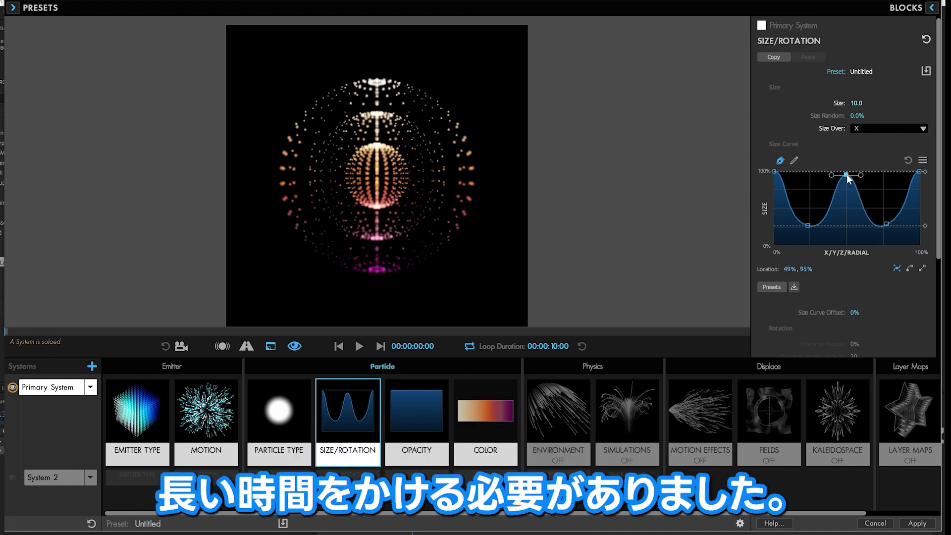
- Mirror the size curve, then raise the middle point to 100% and adjust the left valley
left_click(922, 160)
left_click(896, 219)
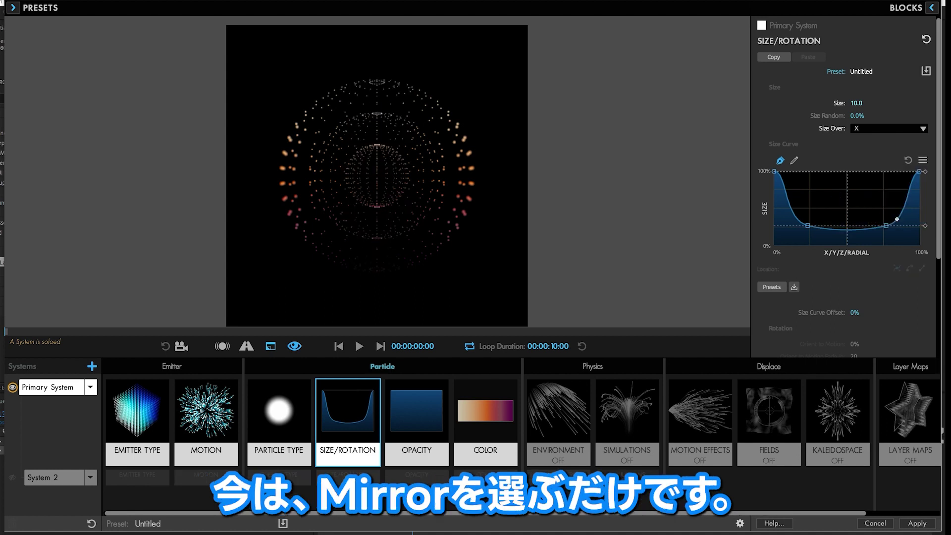
left_click_drag(848, 236, 846, 172)
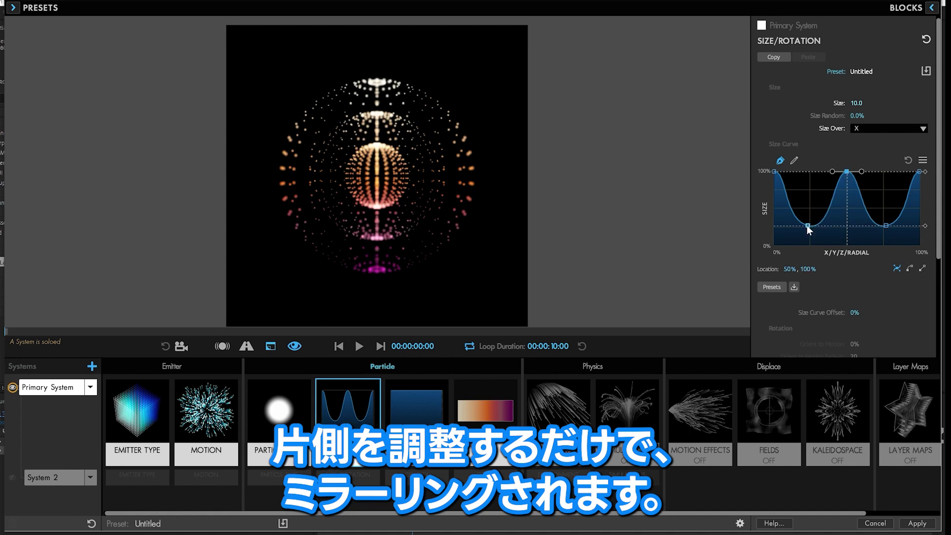
mouse_move(808, 225)
left_mouse_down()
mouse_move(808, 234)
mouse_move(807, 199)
mouse_move(807, 227)
left_mouse_up()
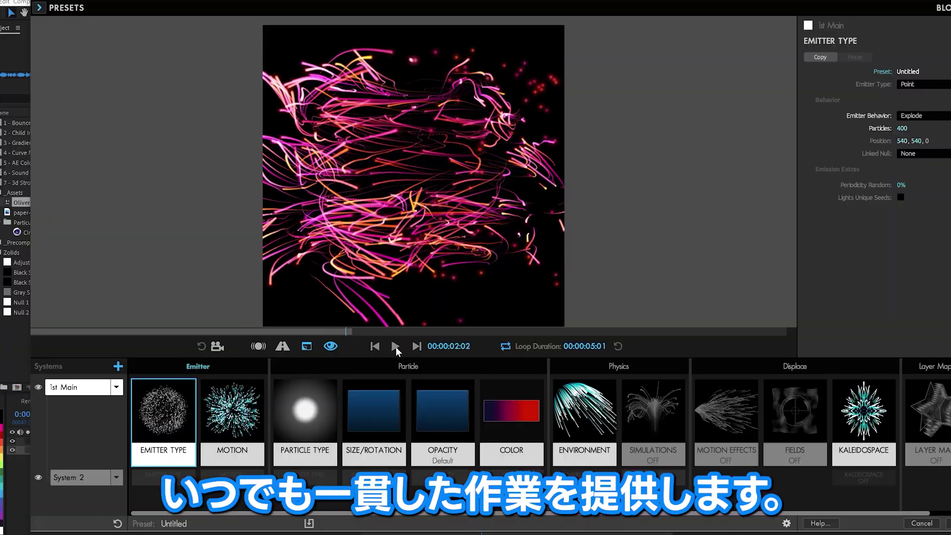
- Edit the streak particles' red gradient stop in the After Effects Select Color picker
left_click(502, 409)
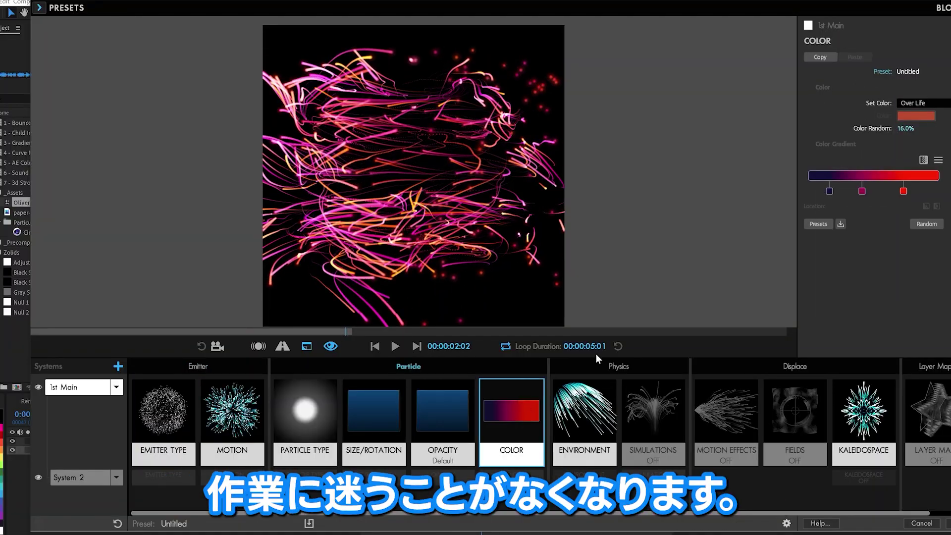
double_click(903, 192)
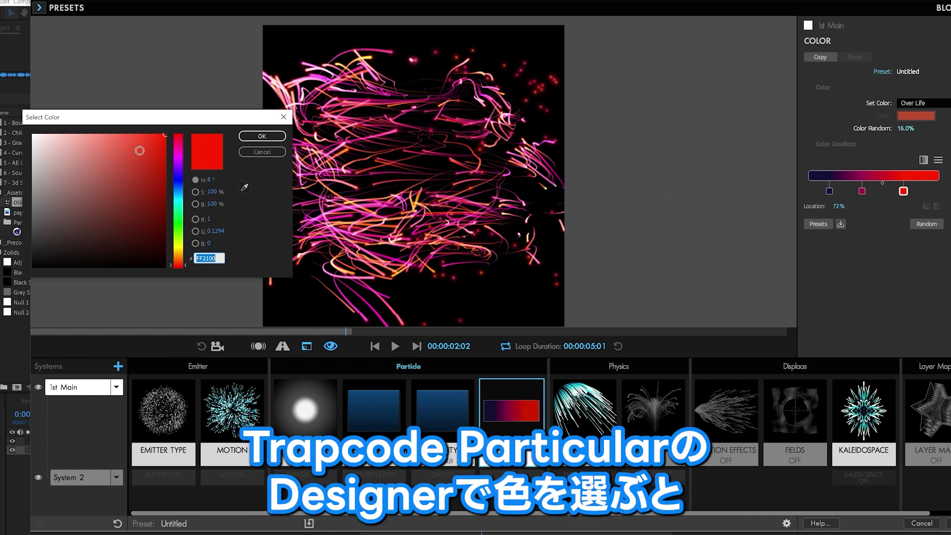
left_click_drag(133, 124, 154, 123)
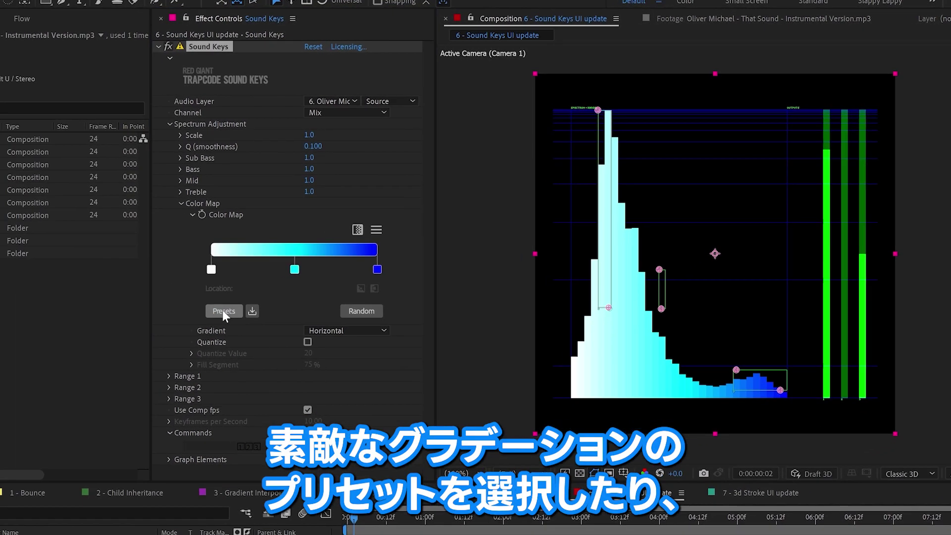
- Apply the Cowboy Dusk preset to the Color Map and try HSV and LAB, ending on HSV
left_click(222, 310)
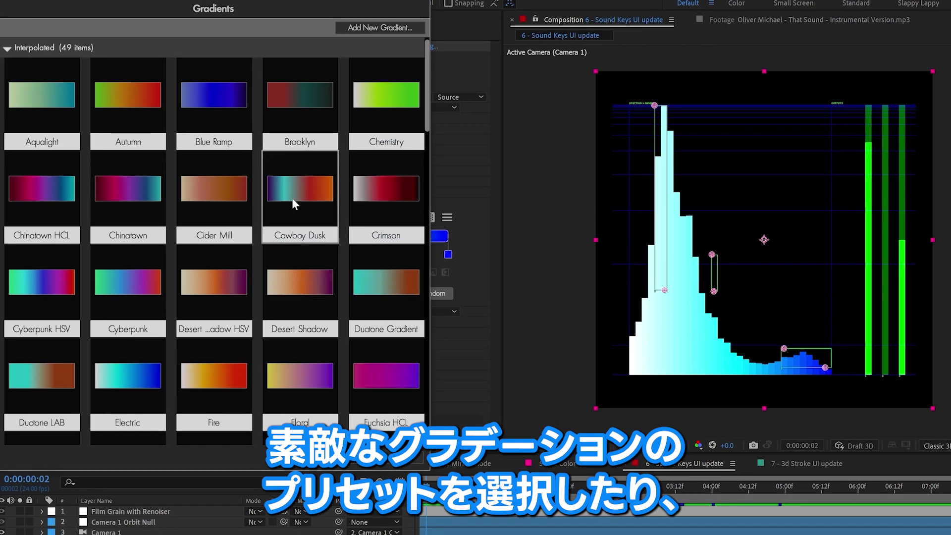
left_click(297, 190)
left_click(361, 420)
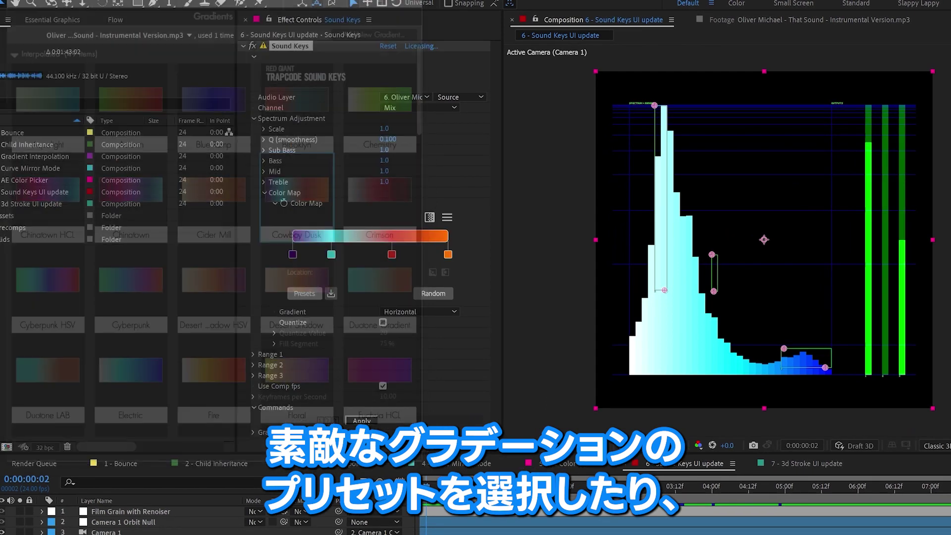
left_click(429, 217)
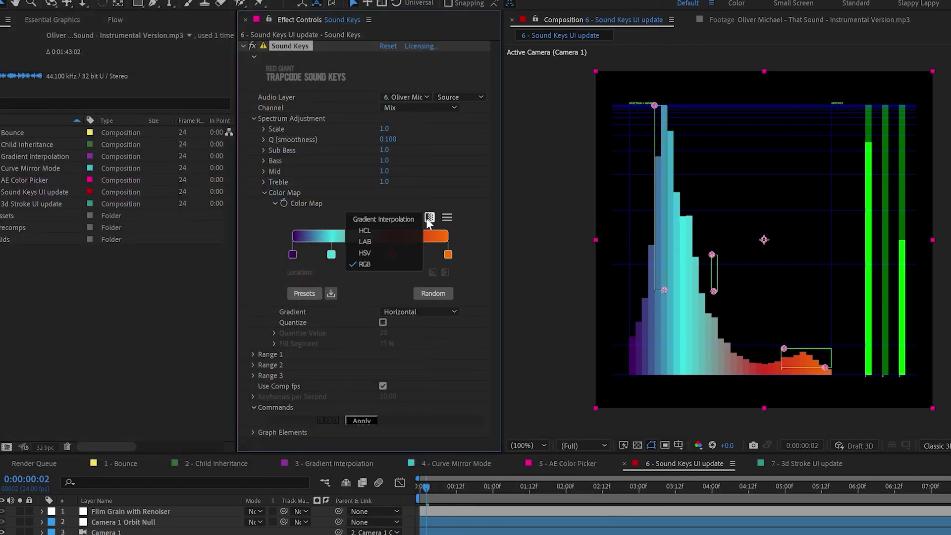
left_click(378, 253)
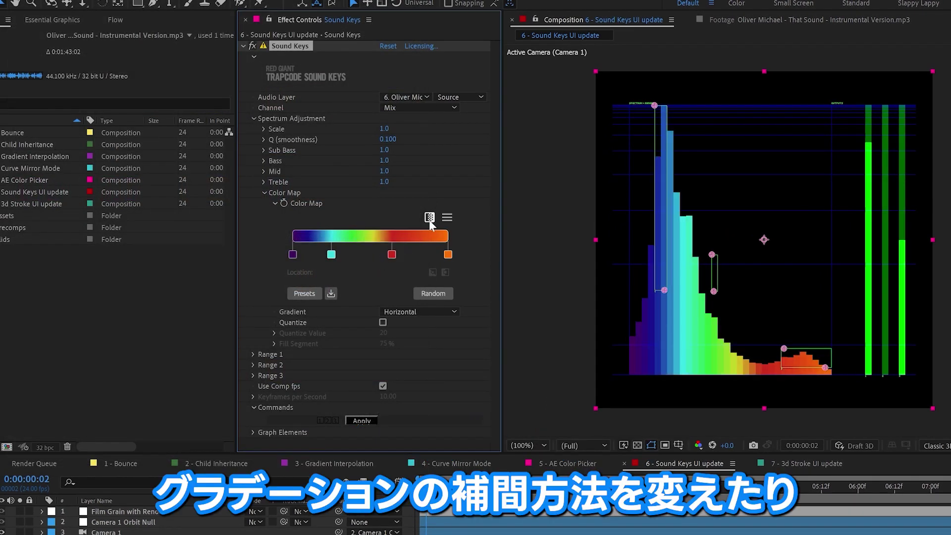
left_click(430, 217)
left_click(392, 242)
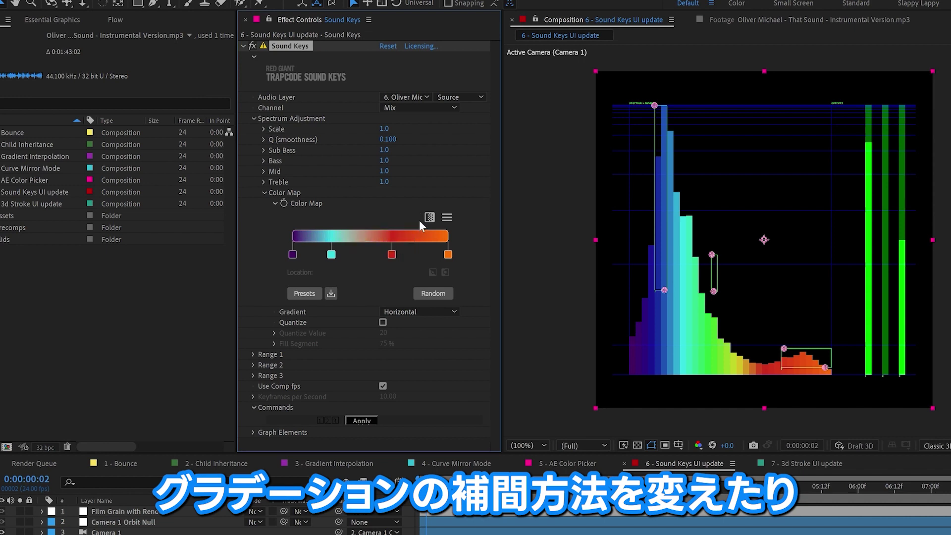
left_click(429, 218)
left_click(388, 251)
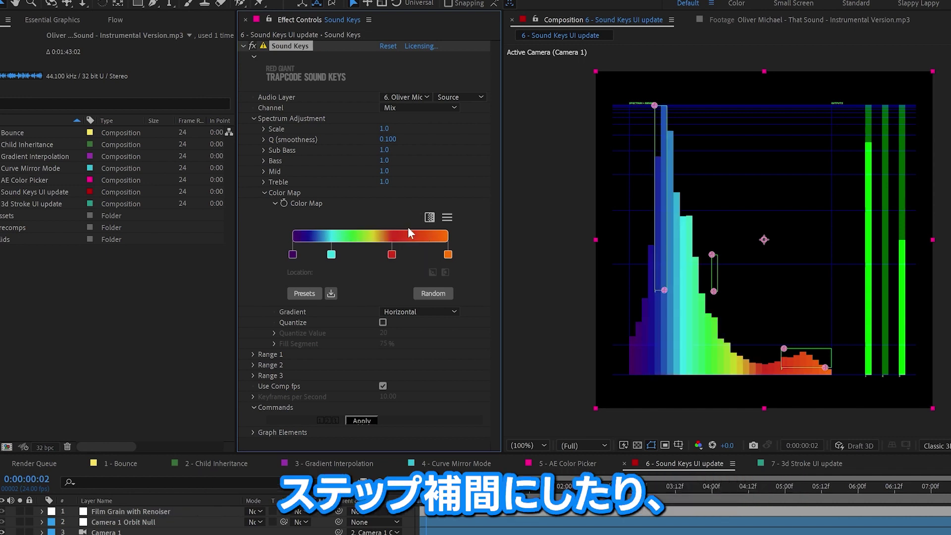
- Apply Step All, Flip and Distribute to the Color Map, and move the purple stop to 78%
left_click(445, 221)
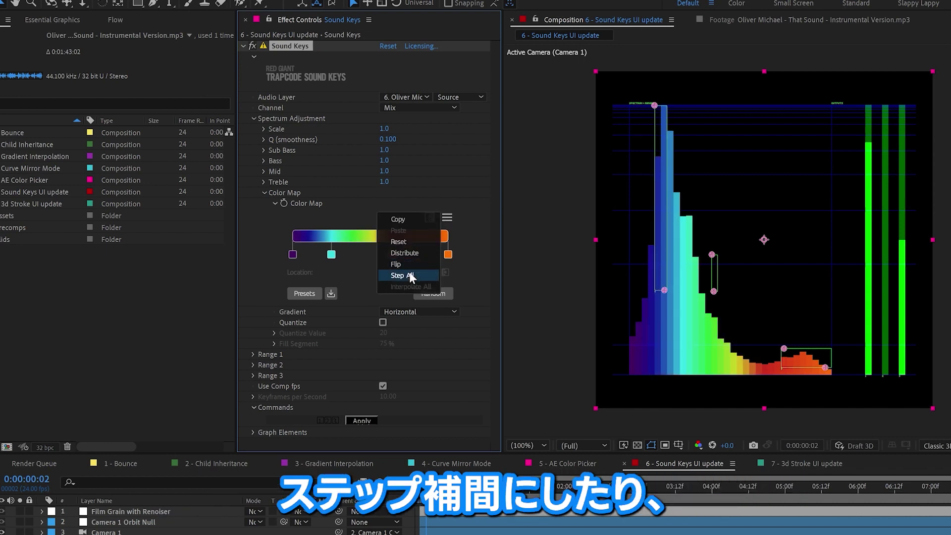
left_click(409, 271)
left_click(447, 216)
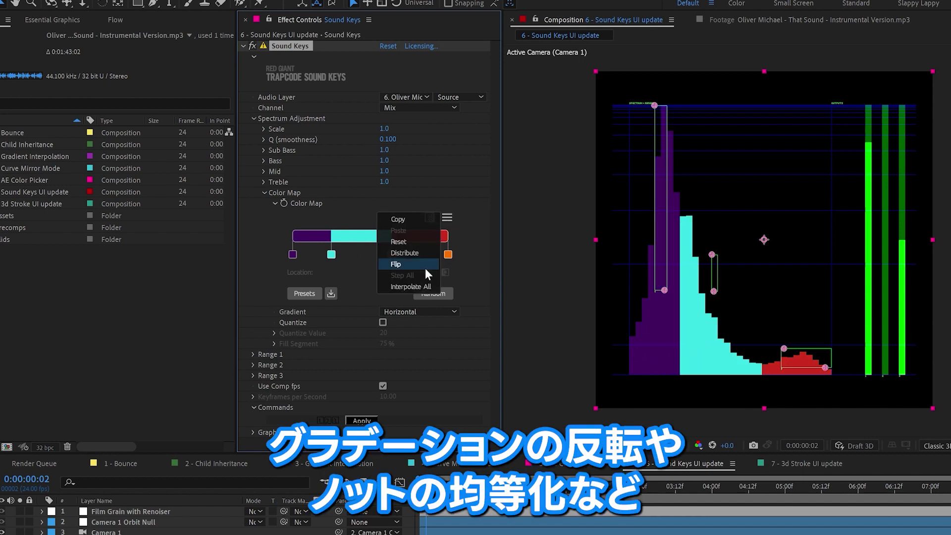
left_click(425, 265)
left_click(448, 217)
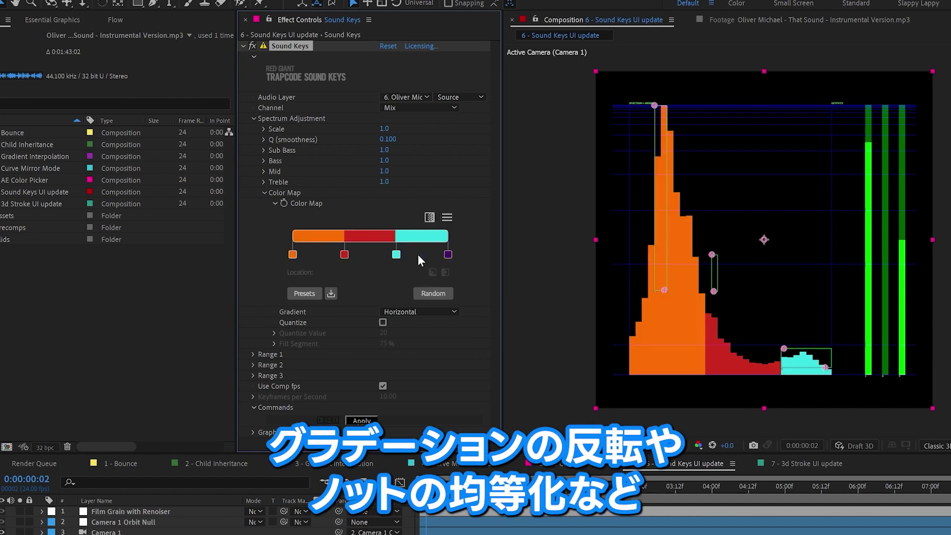
left_click(418, 253)
left_click_drag(445, 254, 413, 254)
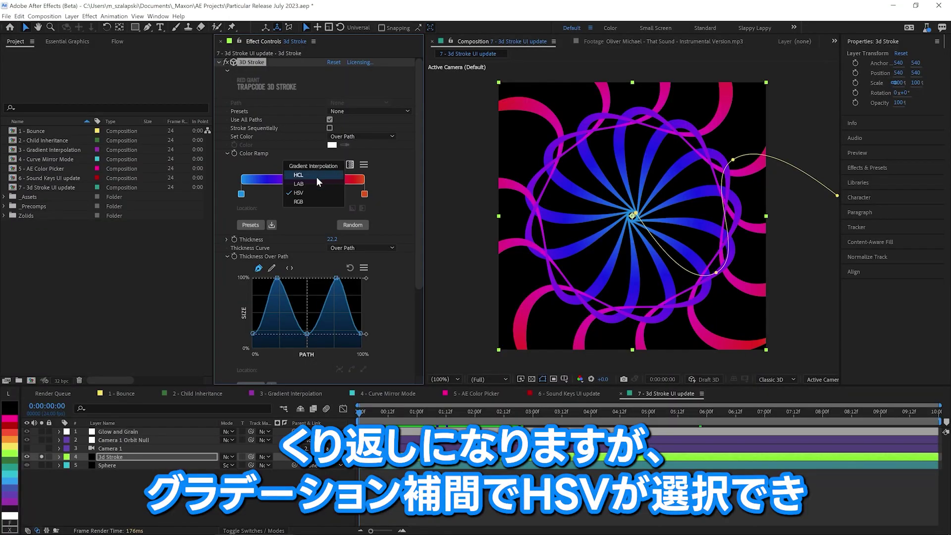
- Set the 3D Stroke Color Ramp interpolation to HSV and browse the presets without applying one
left_click(309, 200)
left_click(348, 163)
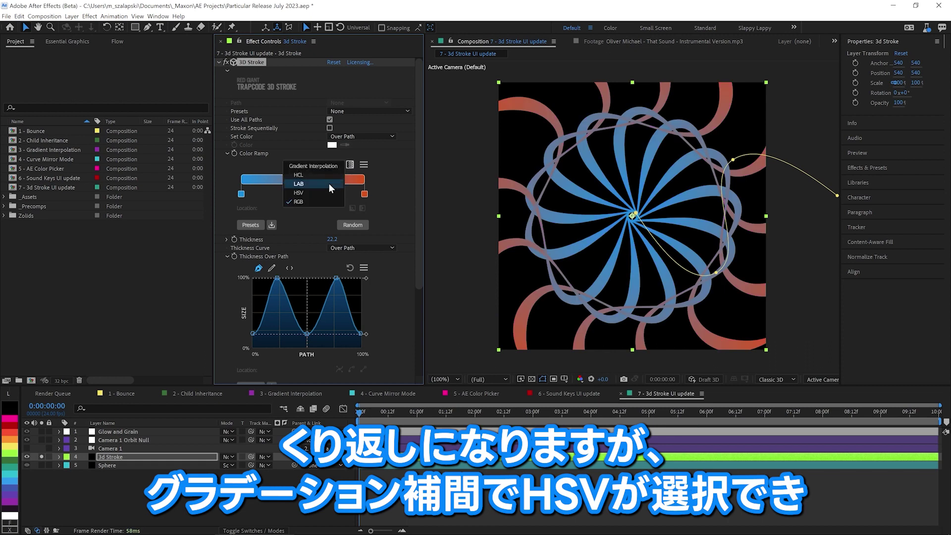
left_click(319, 192)
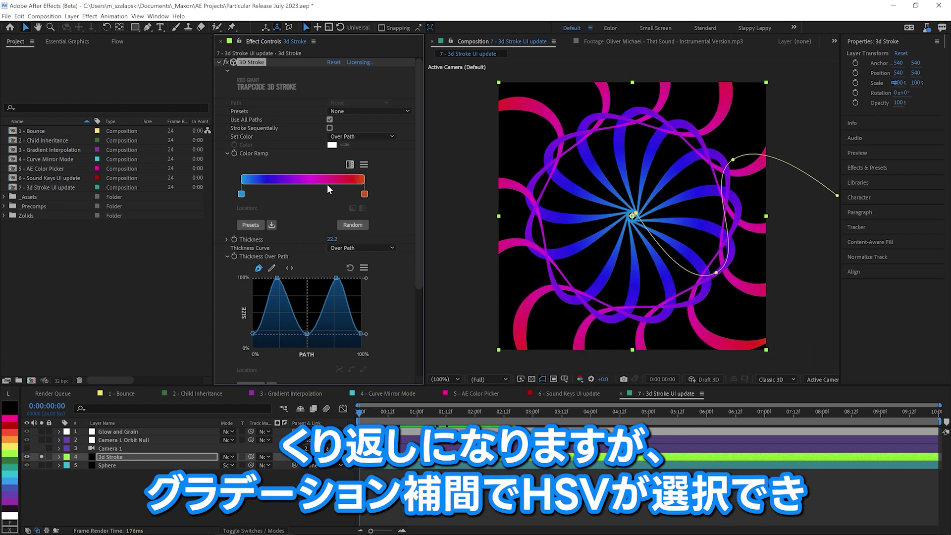
left_click(250, 225)
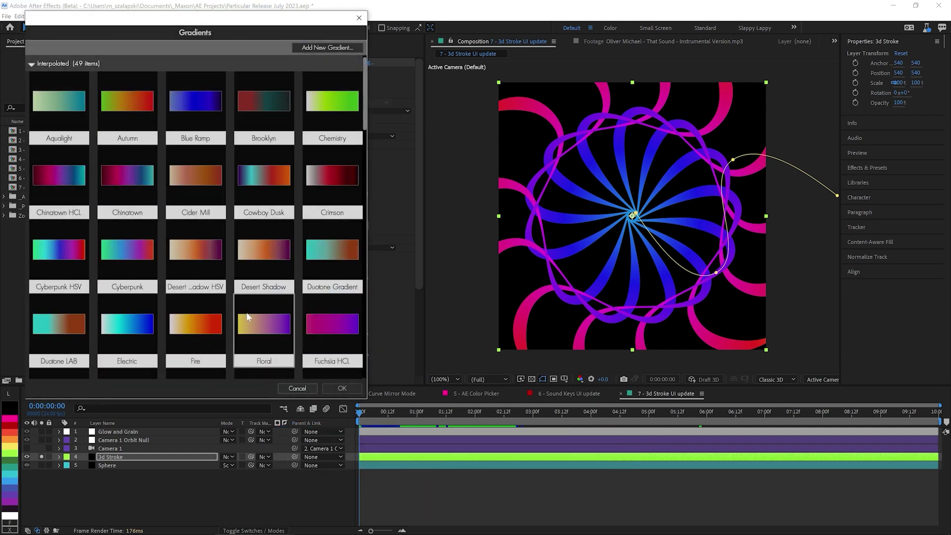
scroll(288, 297, "down", 2)
left_click(297, 389)
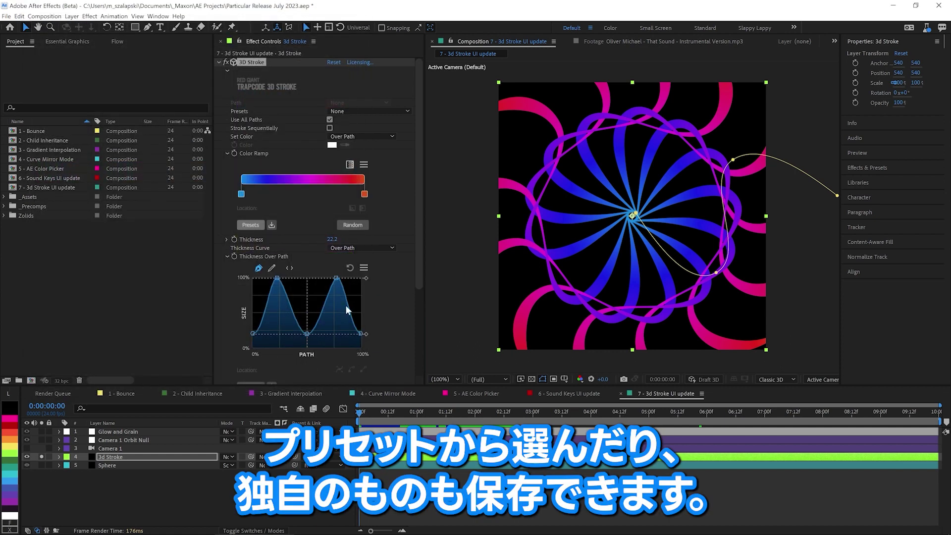
- Move the orange stop left, add a blue stop, try Step All, and move the third stop to 76%
left_click_drag(364, 195, 301, 197)
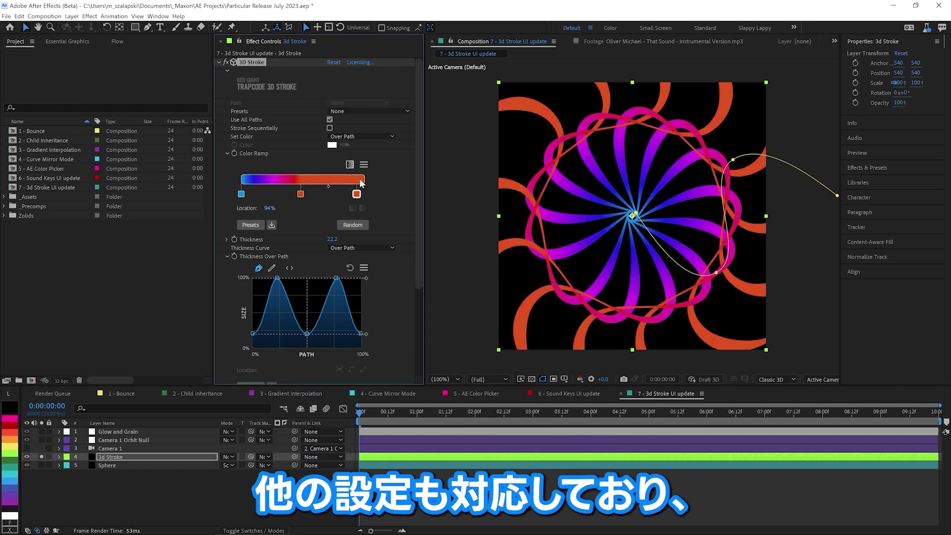
left_click(360, 195)
double_click(359, 195)
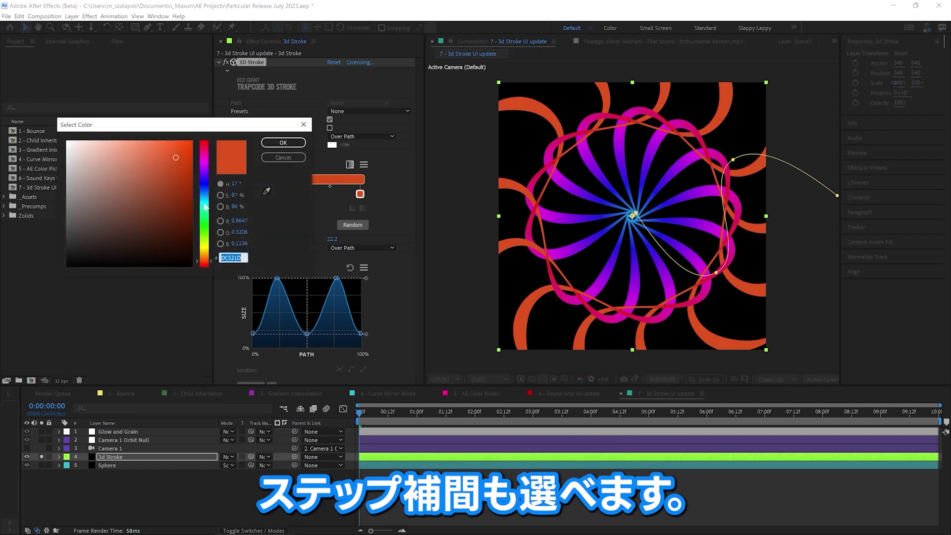
left_click_drag(235, 184, 245, 188)
left_click(280, 143)
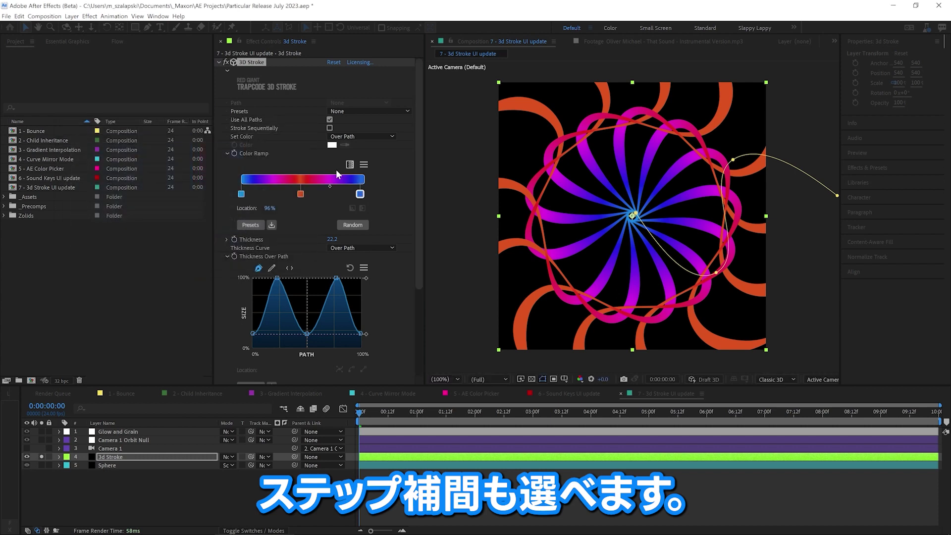
left_click(364, 164)
left_click(337, 209)
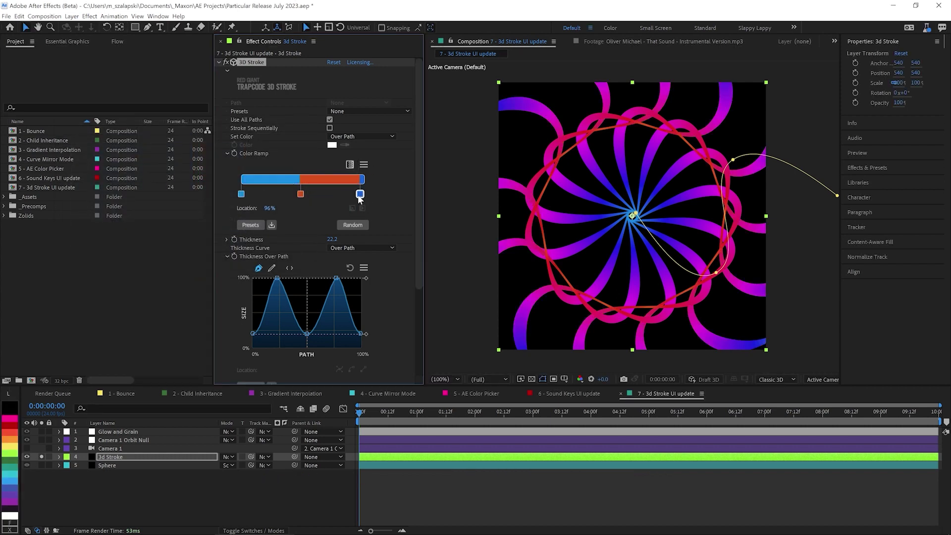
left_click_drag(360, 194, 294, 194)
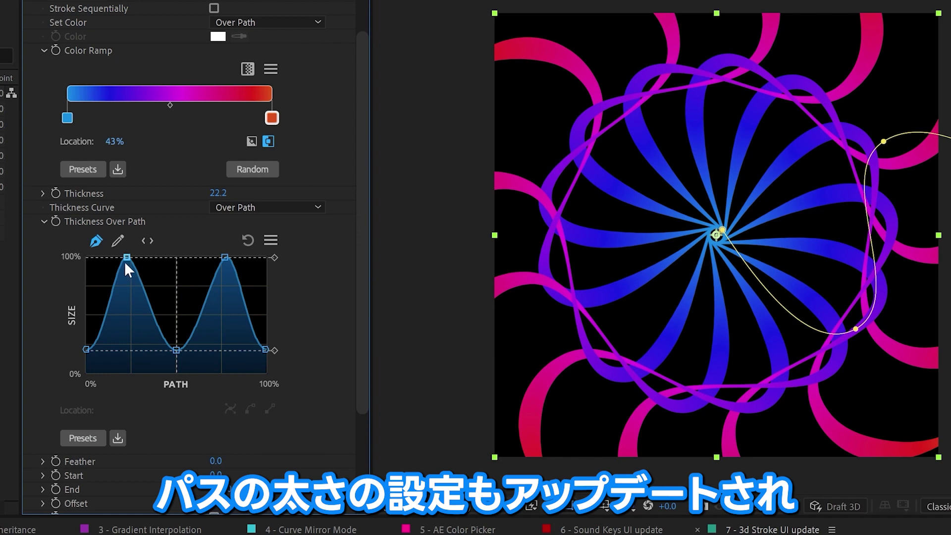
- Lower the Thickness Over Path peaks to about 54% and move the first peak right with Mirror on
left_click_drag(125, 257, 120, 302)
left_click(270, 241)
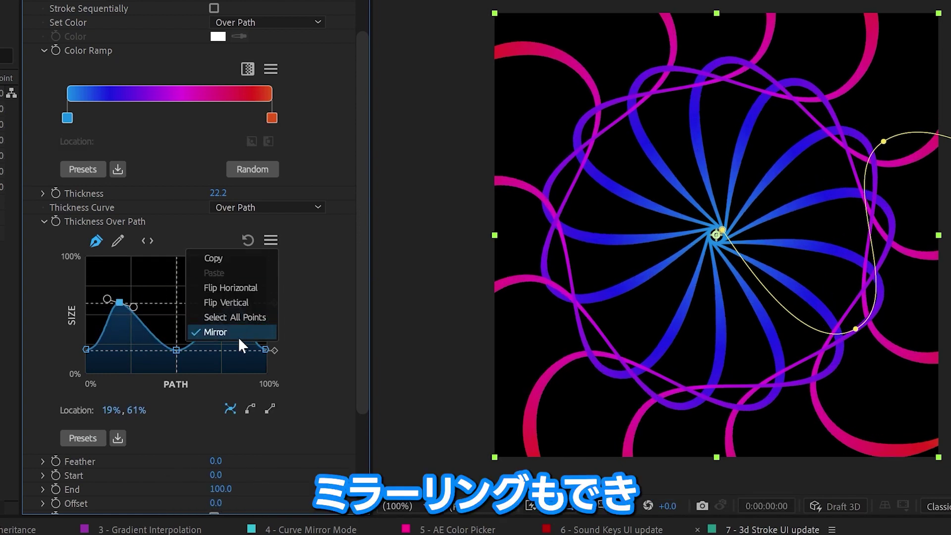
left_click(298, 306)
left_click_drag(129, 303, 176, 290)
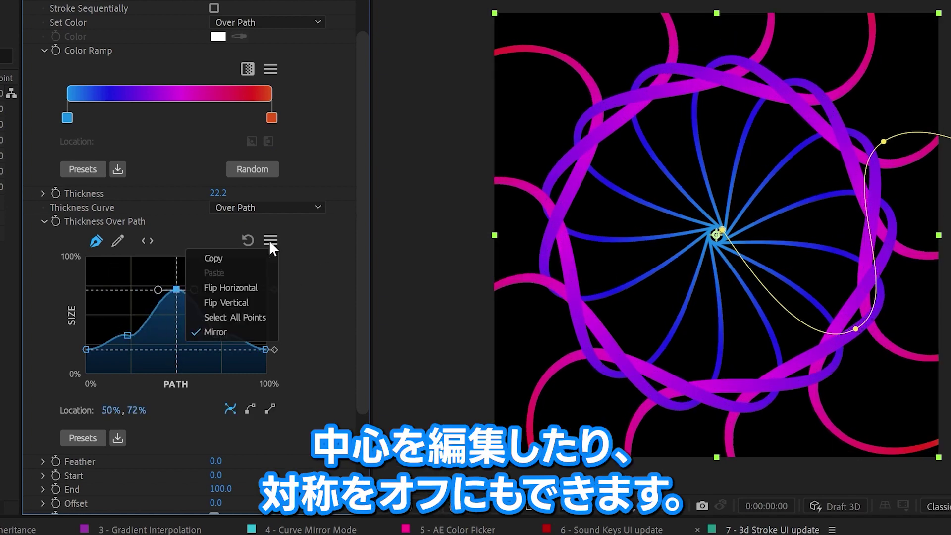
- Turn off curve mirroring and apply the Sine Slim 2 thickness preset
left_click(238, 332)
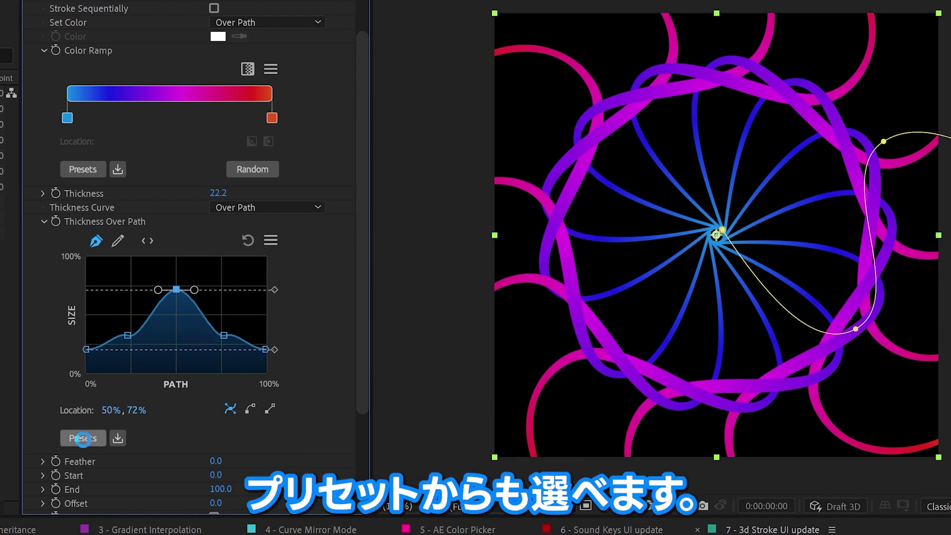
left_click(83, 437)
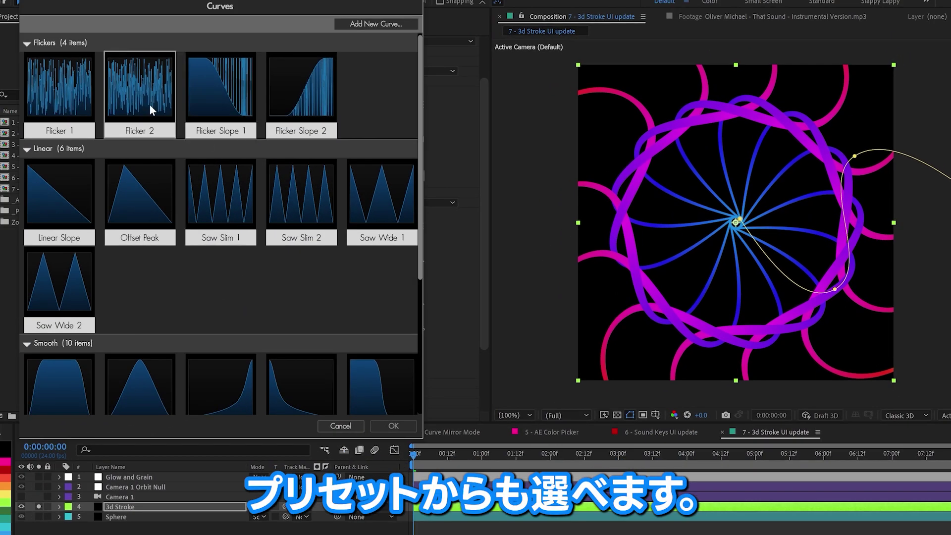
scroll(233, 268, "down", 4)
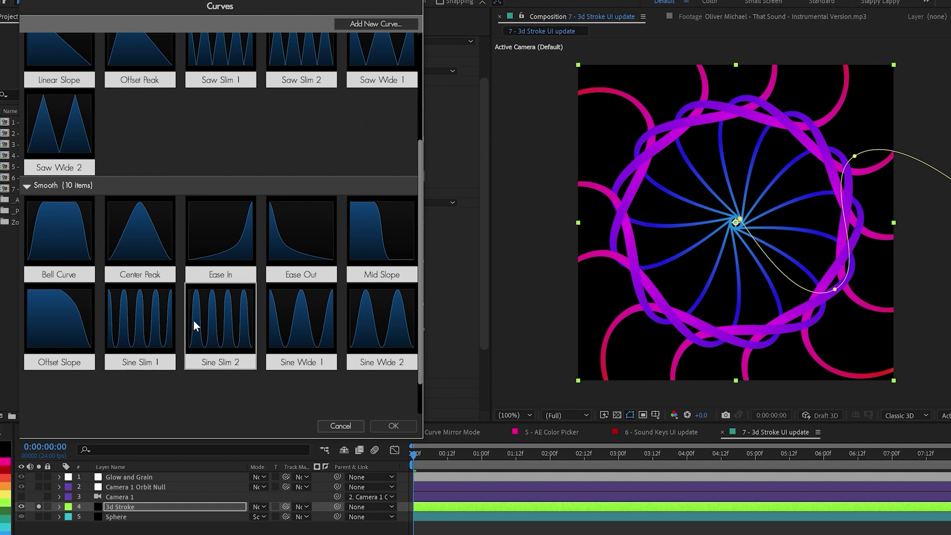
left_click(386, 425)
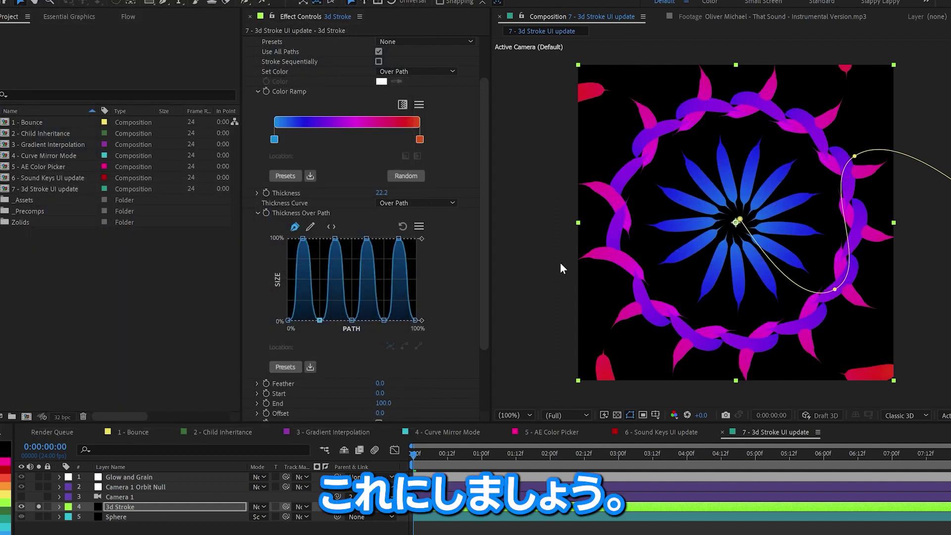